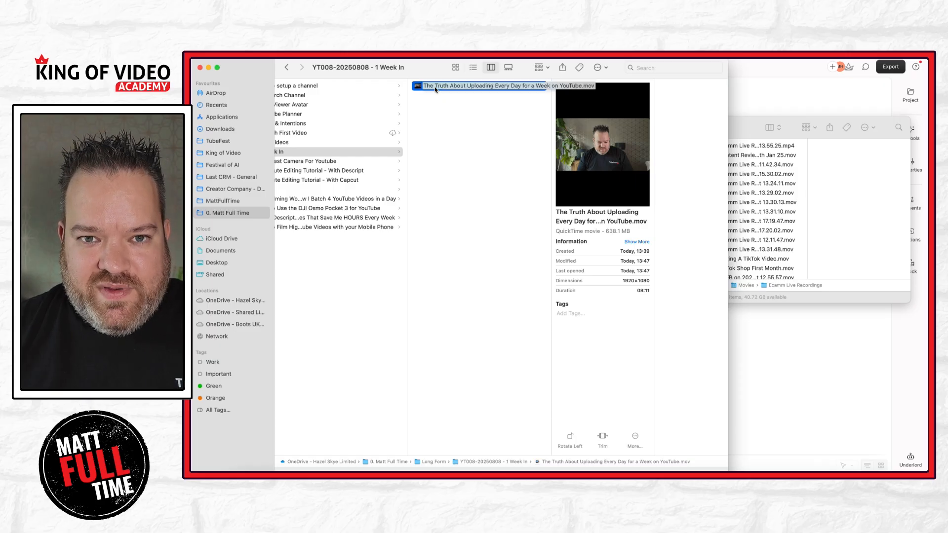
Import "The Truth About Uploading Every Day for a Week on YouTube.mov" into the Descript project and accept the default transcription settings
{"action": "key", "text": "super+Tab"}
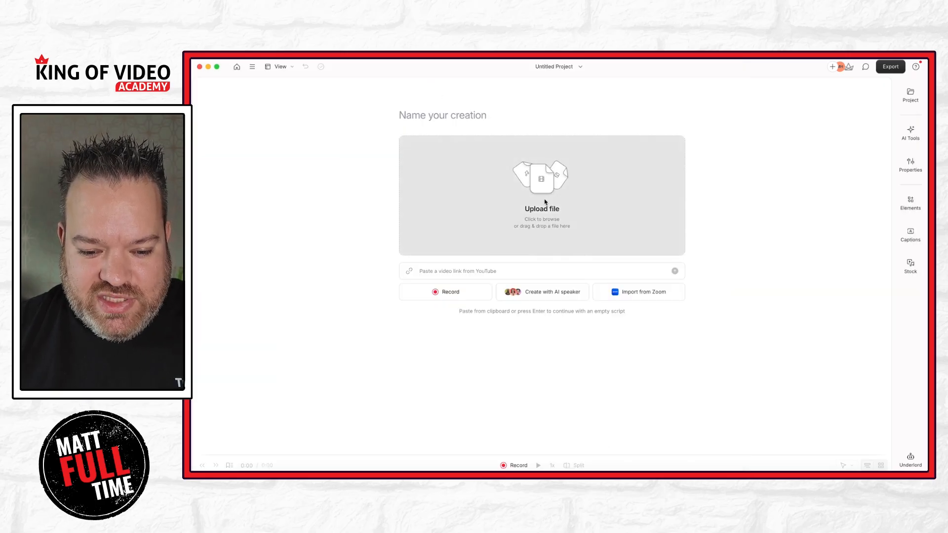
{"action": "key", "text": "super+Tab"}
{"action": "left_click_drag", "start_coordinate": [454, 90], "coordinate": [554, 195]}
{"action": "key", "text": "super+Tab"}
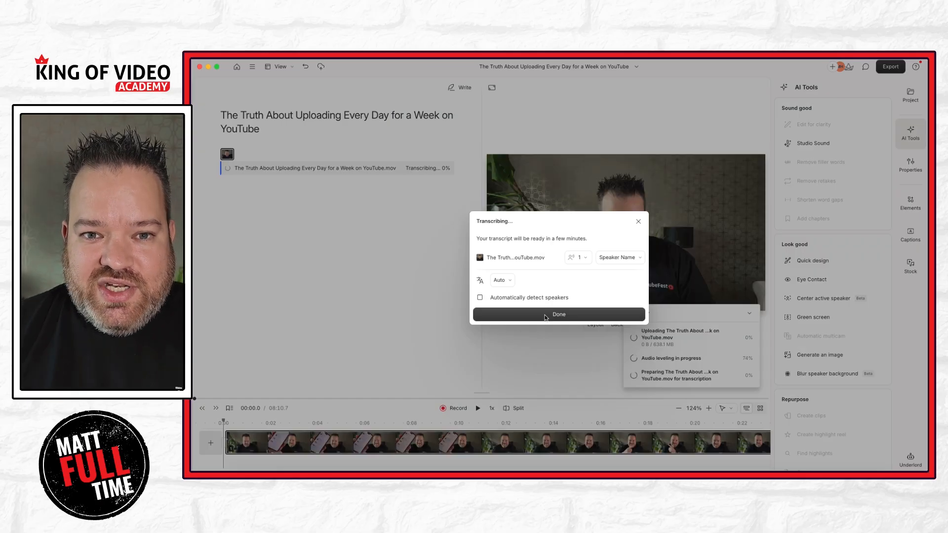
{"action": "left_click", "coordinate": [546, 316]}
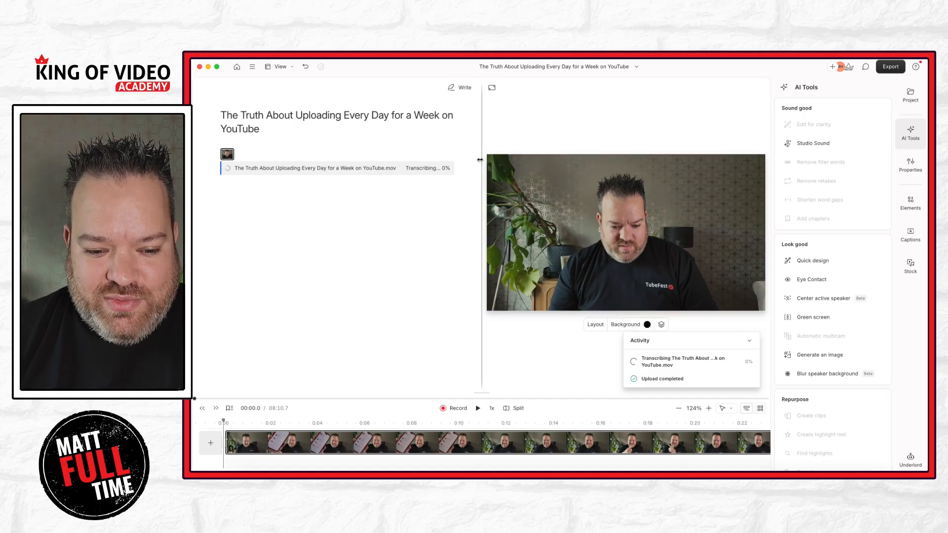
Resize the script area and video preview so that the preview becomes larger
{"action": "left_click_drag", "start_coordinate": [473, 159], "coordinate": [422, 152]}
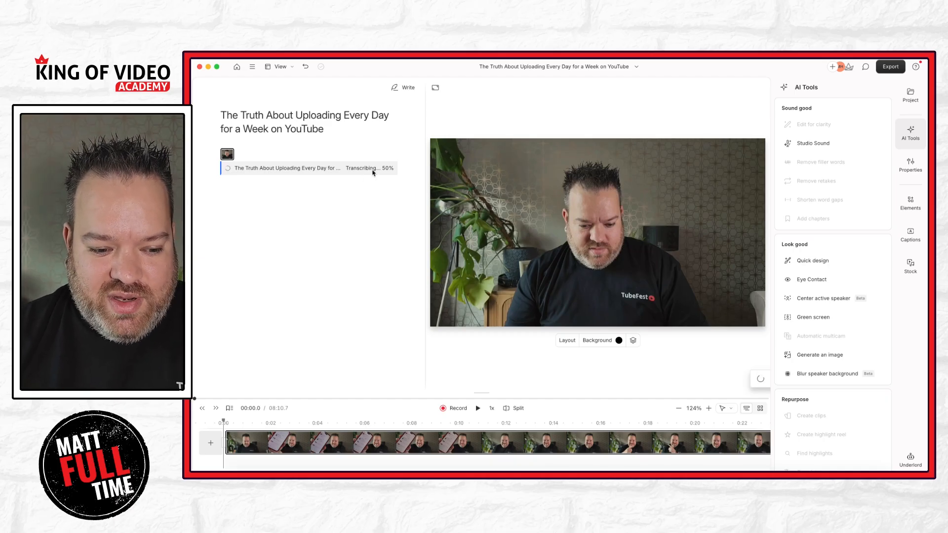
{"action": "left_click_drag", "start_coordinate": [429, 171], "coordinate": [447, 171]}
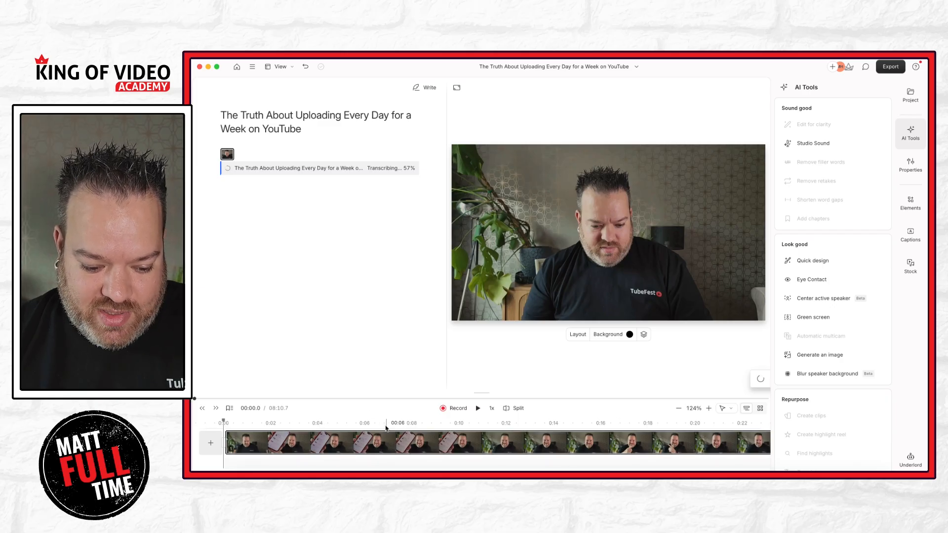
Preview the opening of the recording, playing from about the 7-second mark and from the very start
{"action": "left_click_drag", "start_coordinate": [367, 423], "coordinate": [396, 423]}
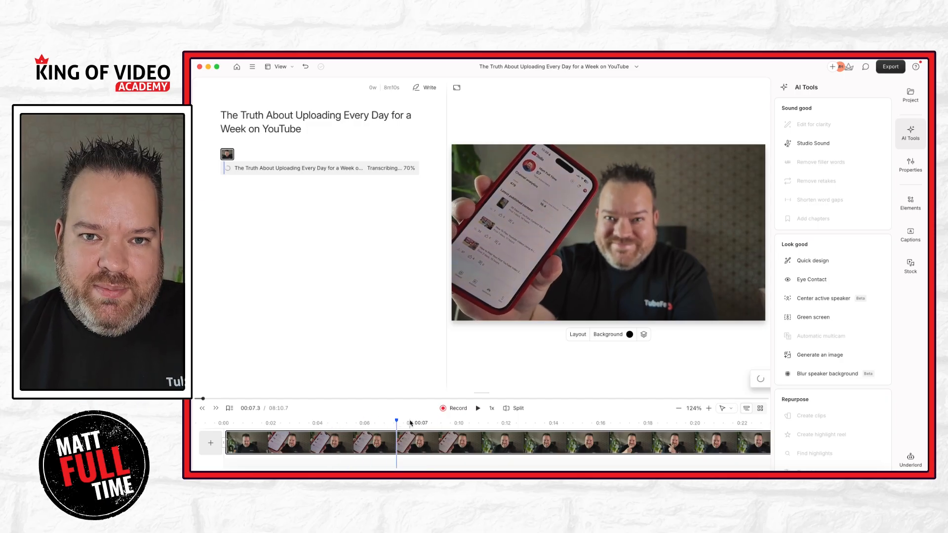
{"action": "key", "text": "space"}
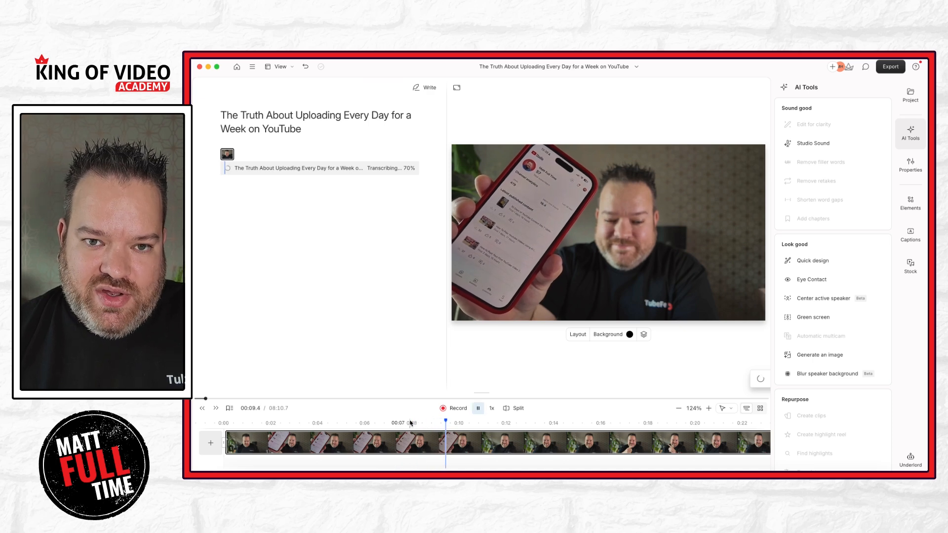
{"action": "key", "text": "space"}
{"action": "left_click", "coordinate": [410, 422]}
{"action": "key", "text": "space"}
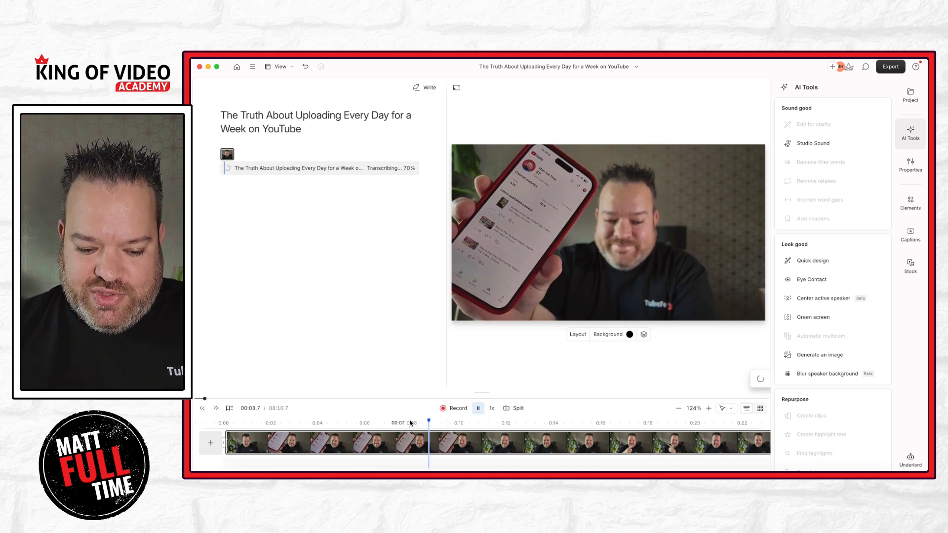
{"action": "key", "text": "space"}
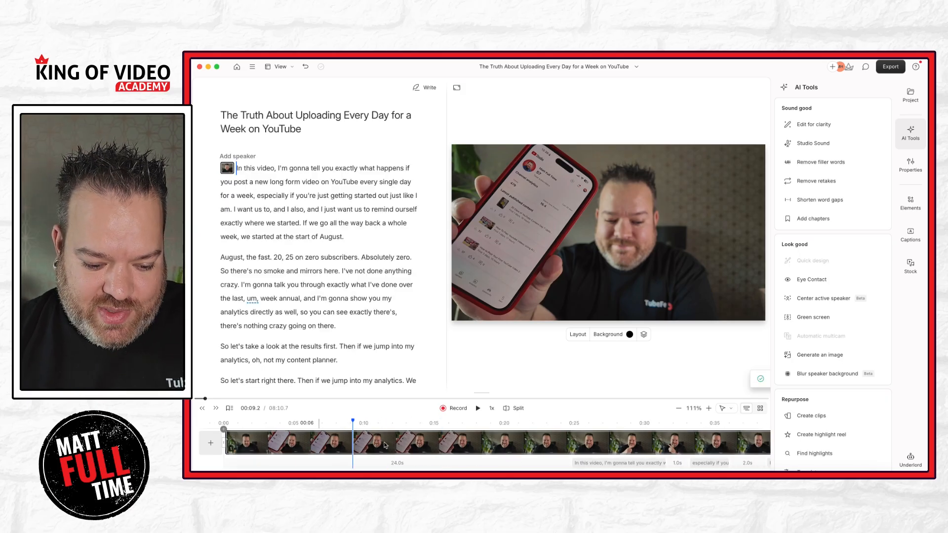
{"action": "left_click", "coordinate": [244, 167]}
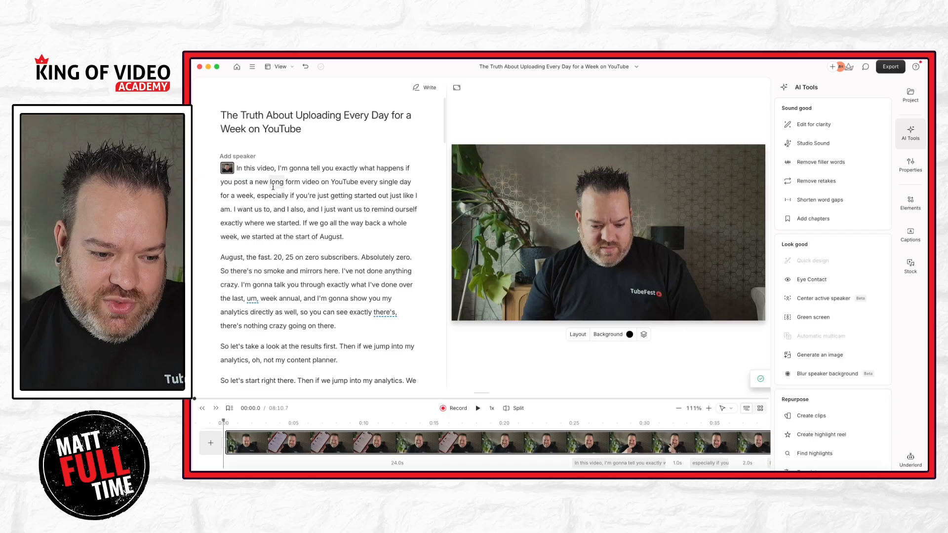
{"action": "key", "text": "space"}
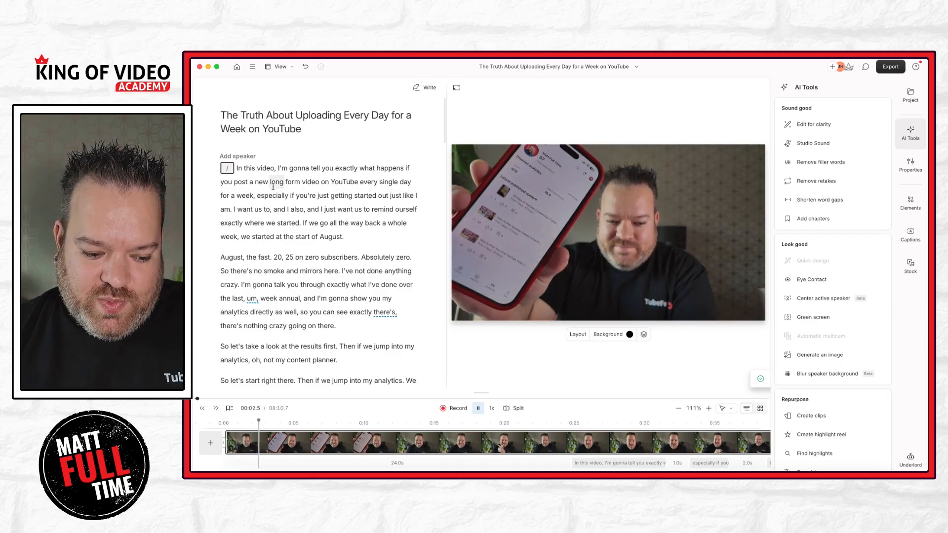
{"action": "key", "text": "space"}
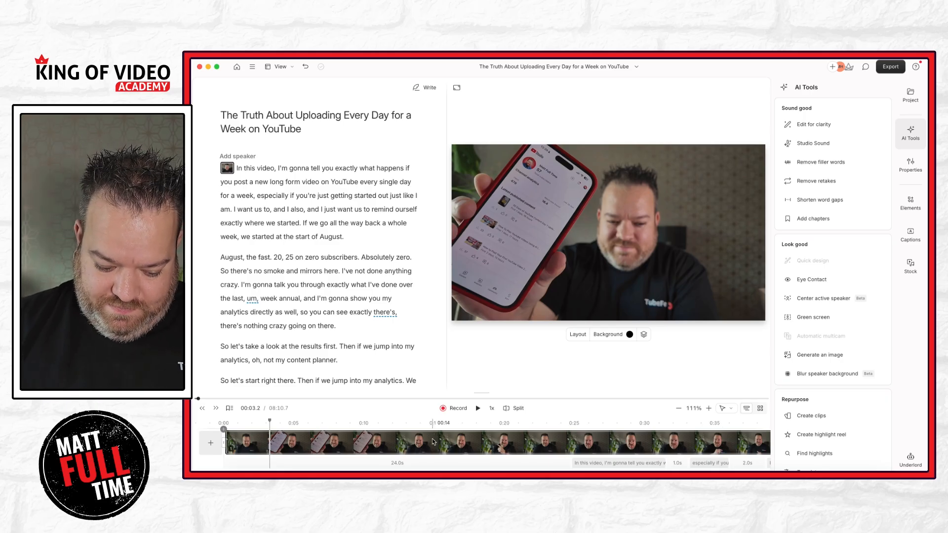
Examine the recording's timeline at different zoom levels, from close-up sections to its full length
{"action": "scroll", "coordinate": [433, 441], "scroll_direction": "down", "scroll_amount": 5}
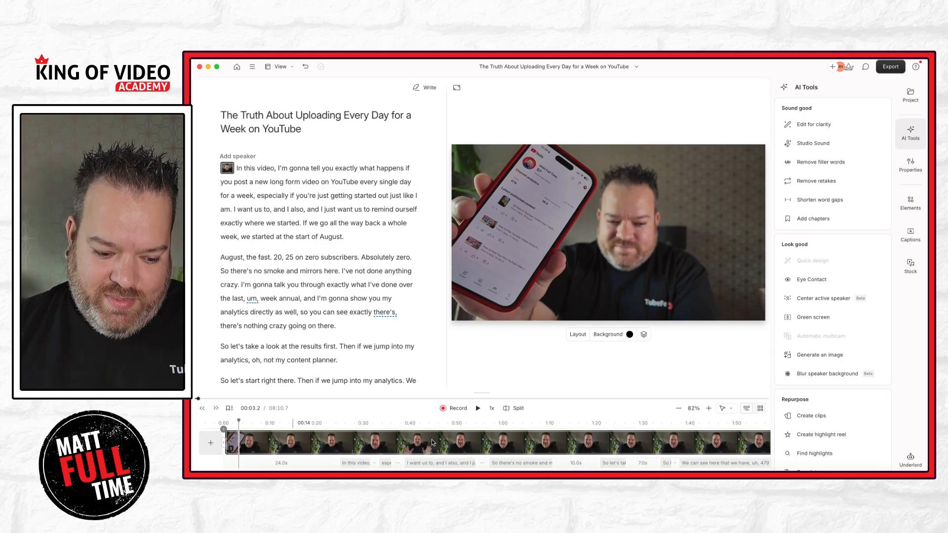
{"action": "scroll", "coordinate": [433, 441], "scroll_direction": "down", "scroll_amount": 3}
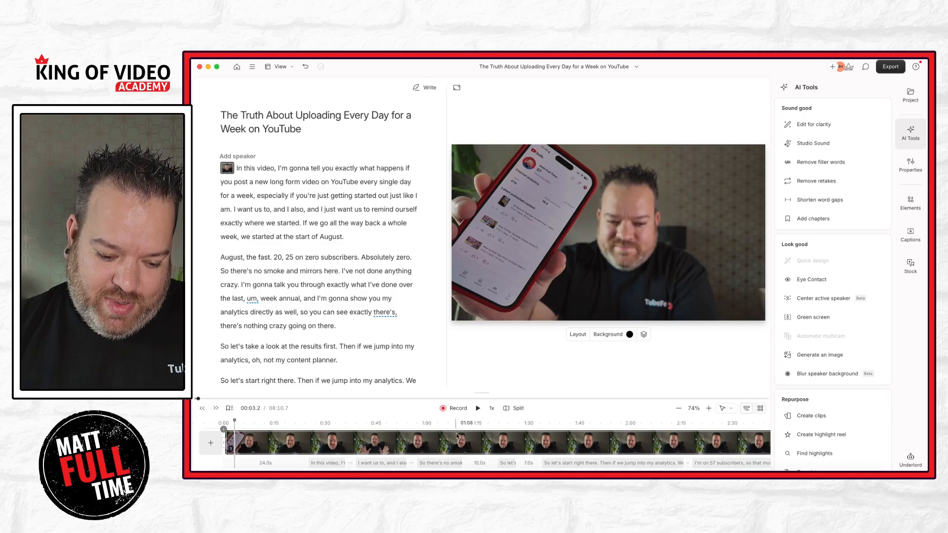
{"action": "scroll", "coordinate": [444, 442], "scroll_direction": "down", "scroll_amount": 1}
{"action": "scroll", "coordinate": [435, 449], "scroll_direction": "right", "scroll_amount": 5}
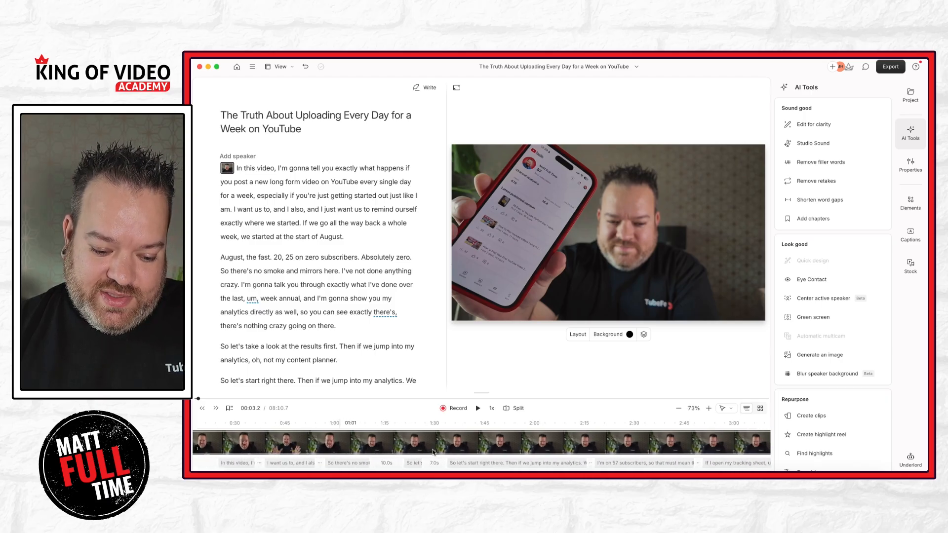
{"action": "scroll", "coordinate": [433, 452], "scroll_direction": "down", "scroll_amount": 5}
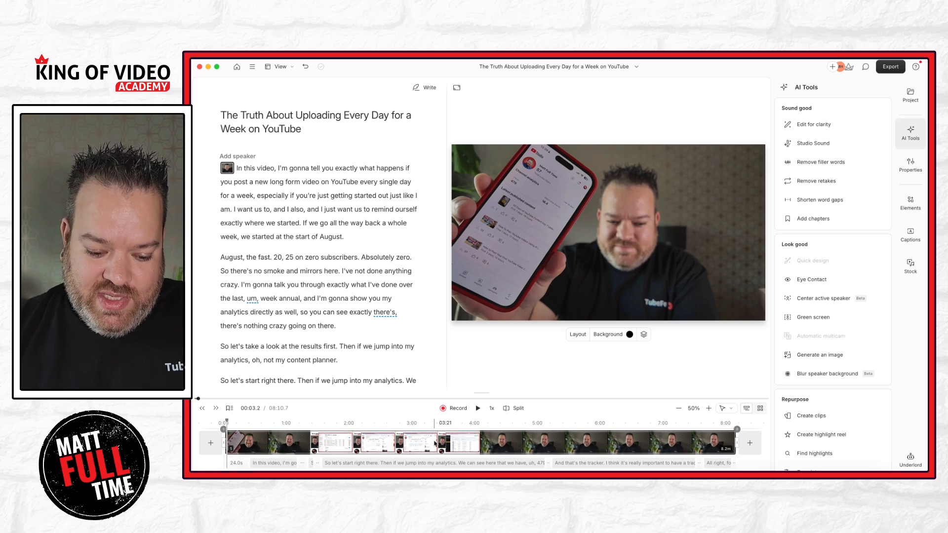
{"action": "scroll", "coordinate": [434, 442], "scroll_direction": "up", "scroll_amount": 2}
{"action": "scroll", "coordinate": [434, 443], "scroll_direction": "up", "scroll_amount": 2}
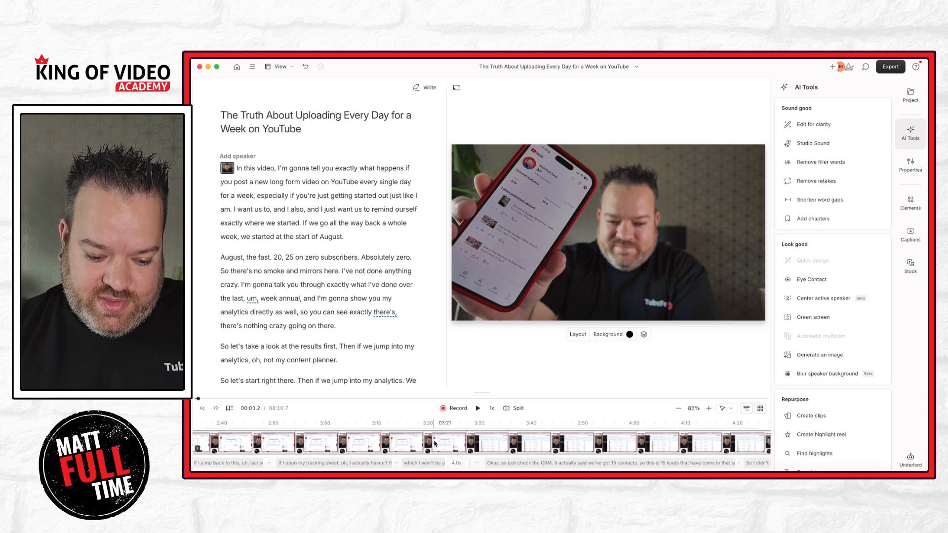
{"action": "scroll", "coordinate": [435, 444], "scroll_direction": "left", "scroll_amount": 5}
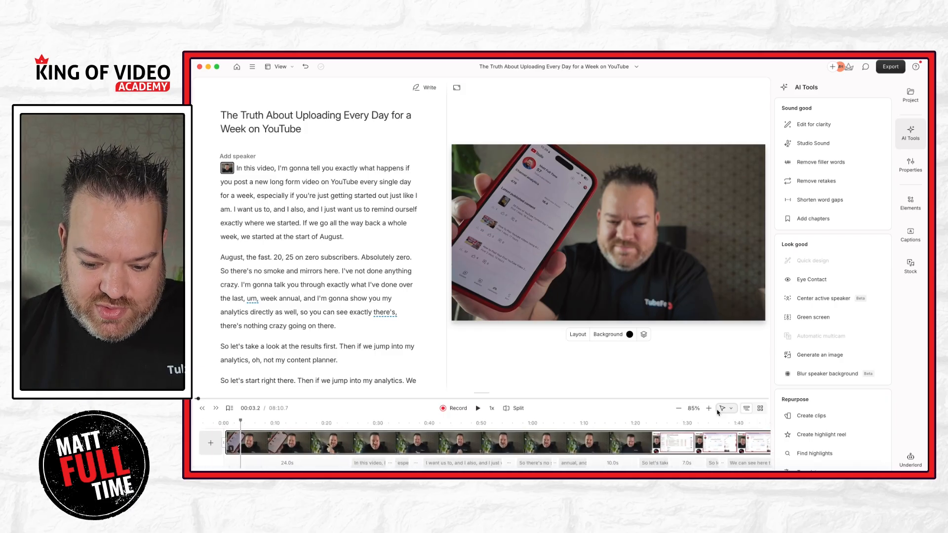
Compare timeline zoom levels between 50% and 175%, finishing at 50% with the whole recording in view
{"action": "left_click", "coordinate": [694, 410]}
{"action": "left_click", "coordinate": [679, 411]}
{"action": "left_click", "coordinate": [679, 411]}
{"action": "left_click", "coordinate": [679, 411]}
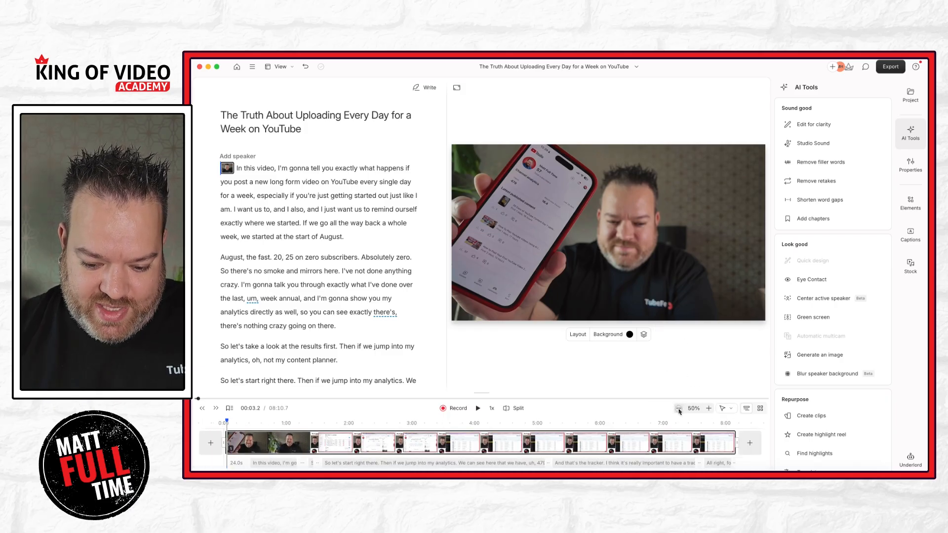
{"action": "left_click", "coordinate": [710, 410]}
{"action": "left_click", "coordinate": [710, 410]}
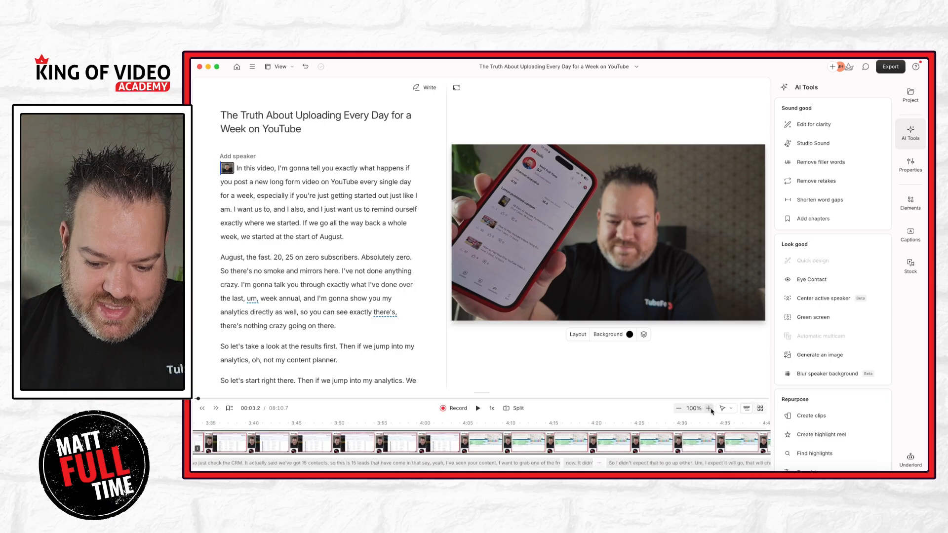
{"action": "left_click", "coordinate": [709, 410]}
{"action": "left_click", "coordinate": [709, 410]}
{"action": "left_click", "coordinate": [710, 410]}
{"action": "scroll", "coordinate": [453, 464], "scroll_direction": "left", "scroll_amount": 10}
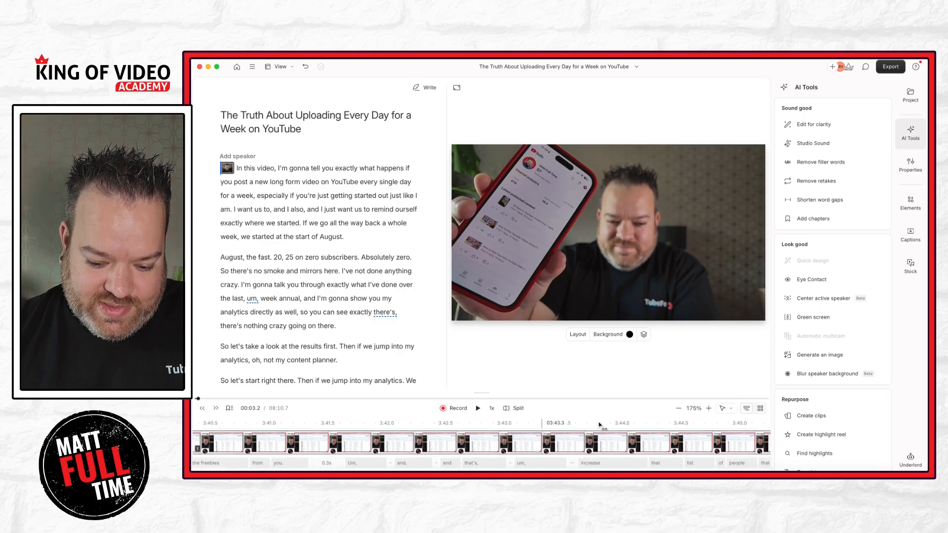
{"action": "left_click", "coordinate": [679, 409]}
{"action": "left_click", "coordinate": [679, 409]}
{"action": "left_click", "coordinate": [679, 409]}
{"action": "left_click", "coordinate": [679, 409]}
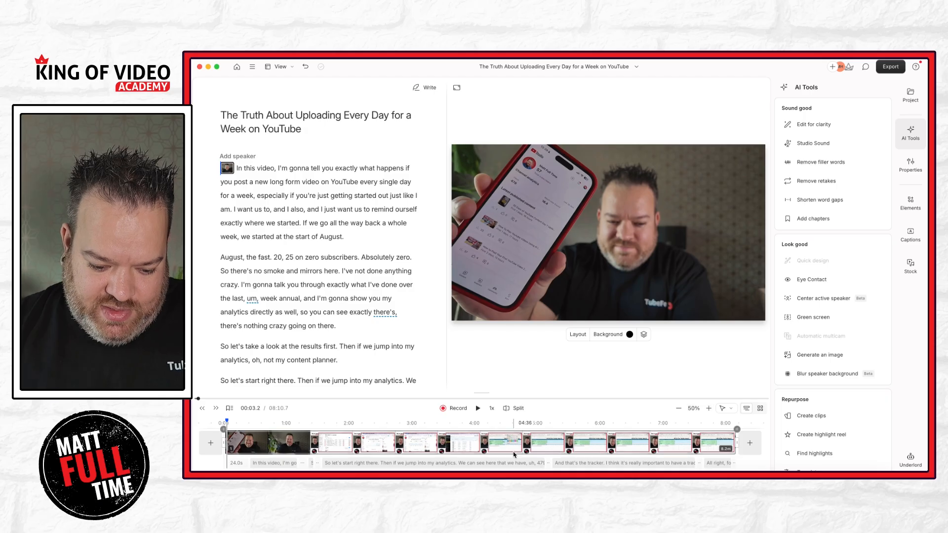
{"action": "left_click", "coordinate": [679, 409]}
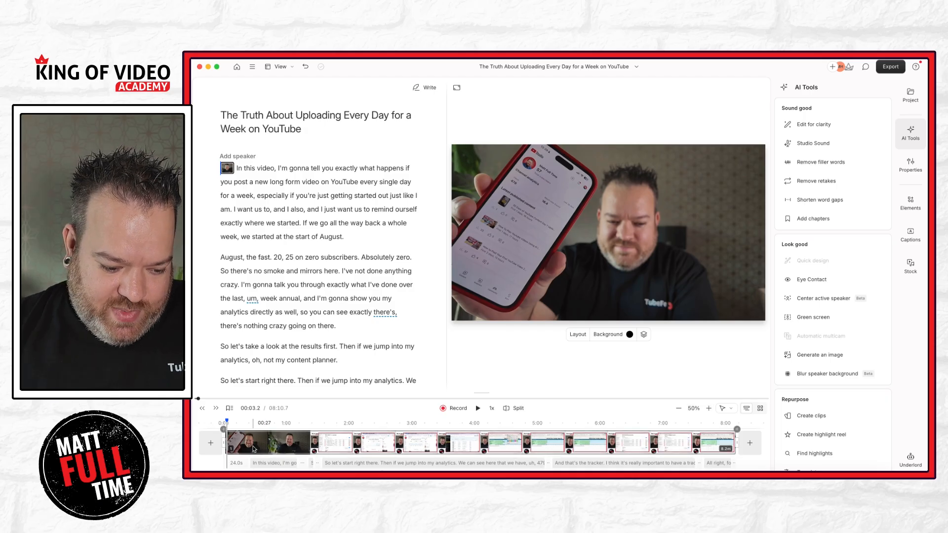
Delete the wordless section of about 24 seconds before the first spoken words of the recording
{"action": "scroll", "coordinate": [254, 449], "scroll_direction": "up", "scroll_amount": 2}
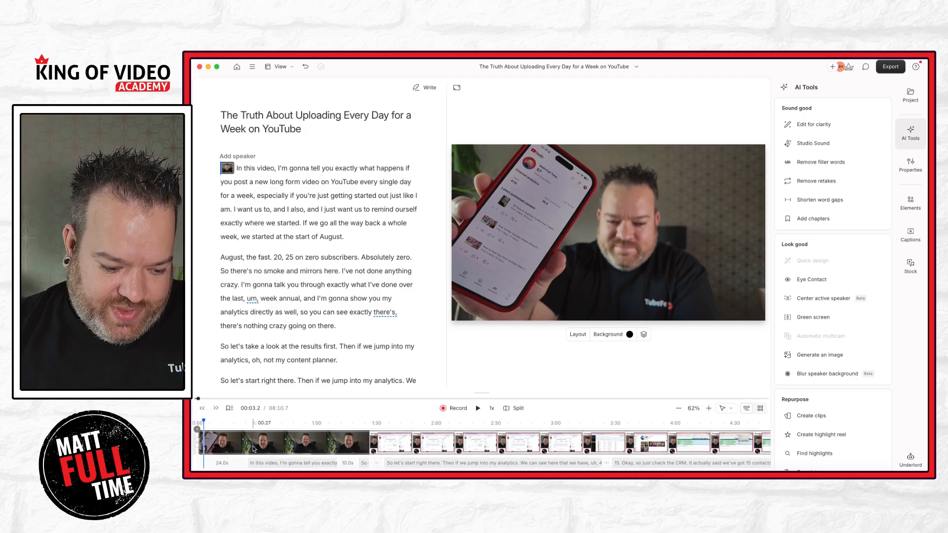
{"action": "left_click", "coordinate": [242, 423]}
{"action": "left_click_drag", "start_coordinate": [241, 425], "coordinate": [251, 424]}
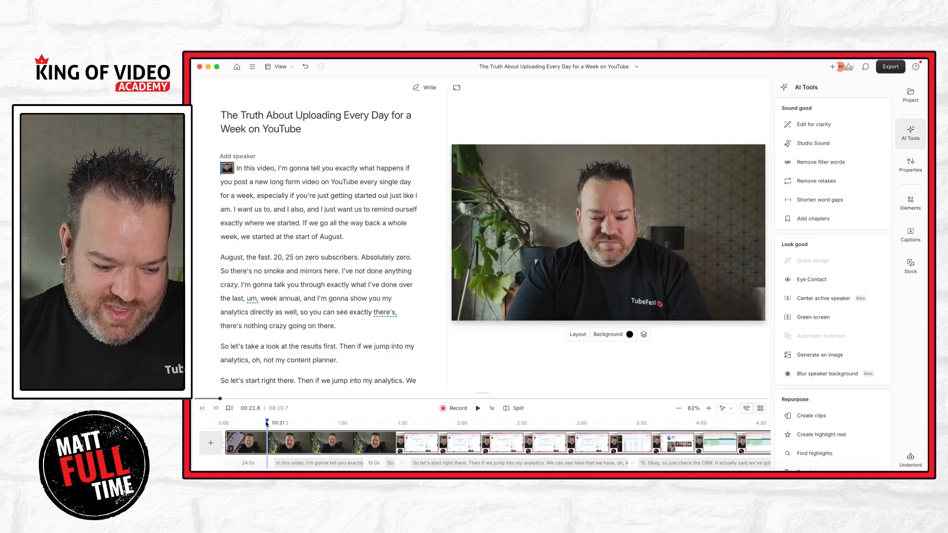
{"action": "left_click", "coordinate": [252, 464]}
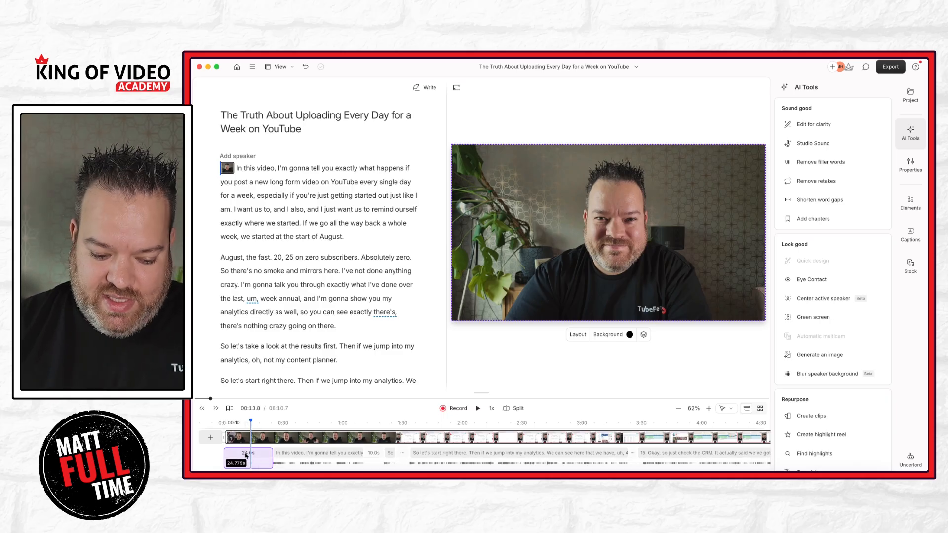
{"action": "key", "text": "Delete"}
Play the trimmed opening from the start and select the 10-second word gap after the first paragraph for inspection
{"action": "left_click", "coordinate": [233, 423]}
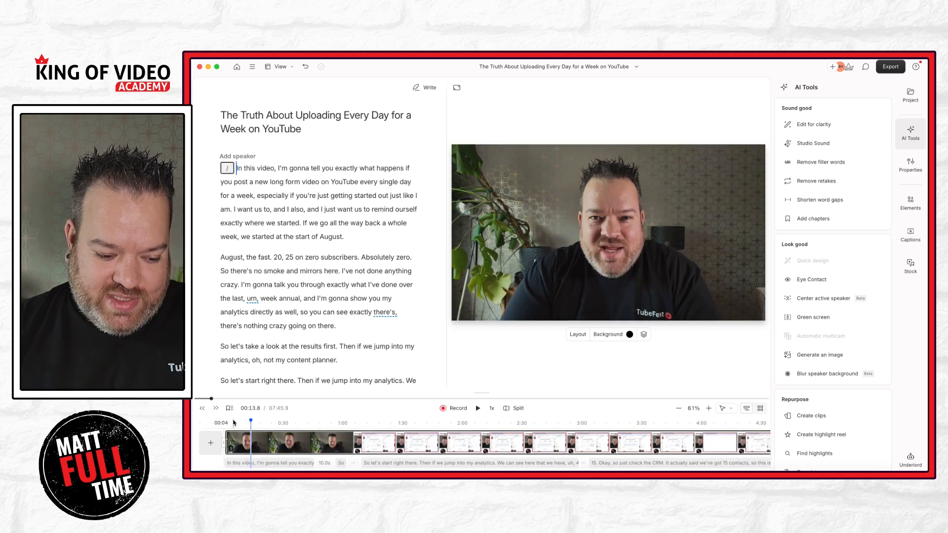
{"action": "left_click_drag", "start_coordinate": [233, 423], "coordinate": [225, 423]}
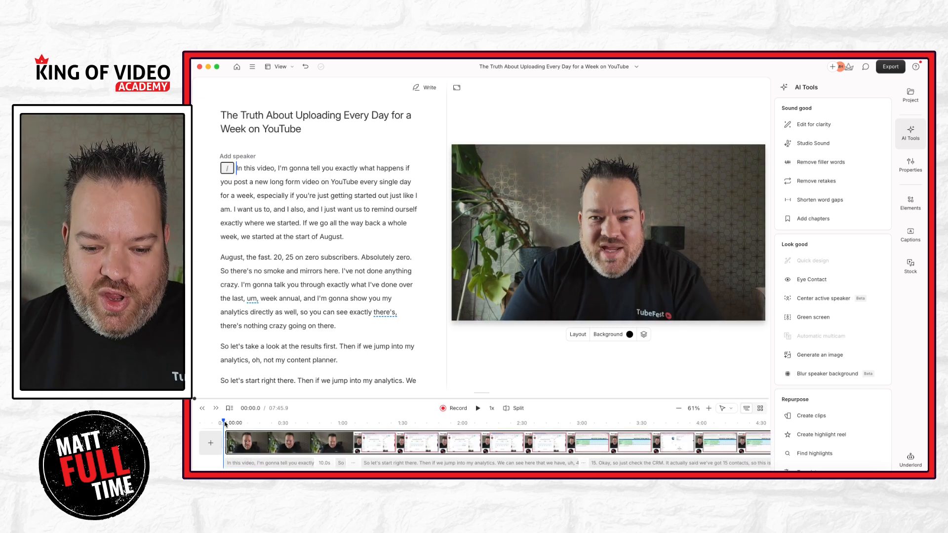
{"action": "key", "text": "space"}
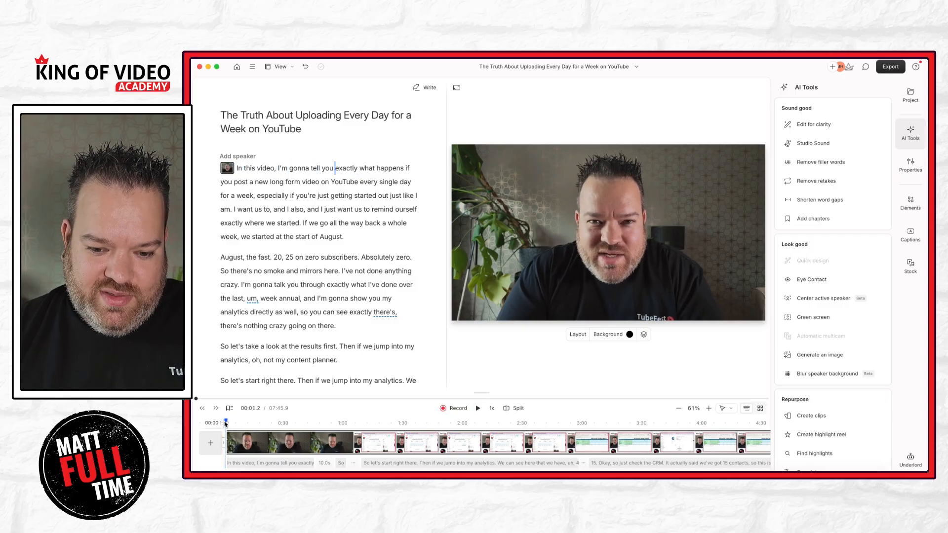
{"action": "left_click", "coordinate": [222, 425]}
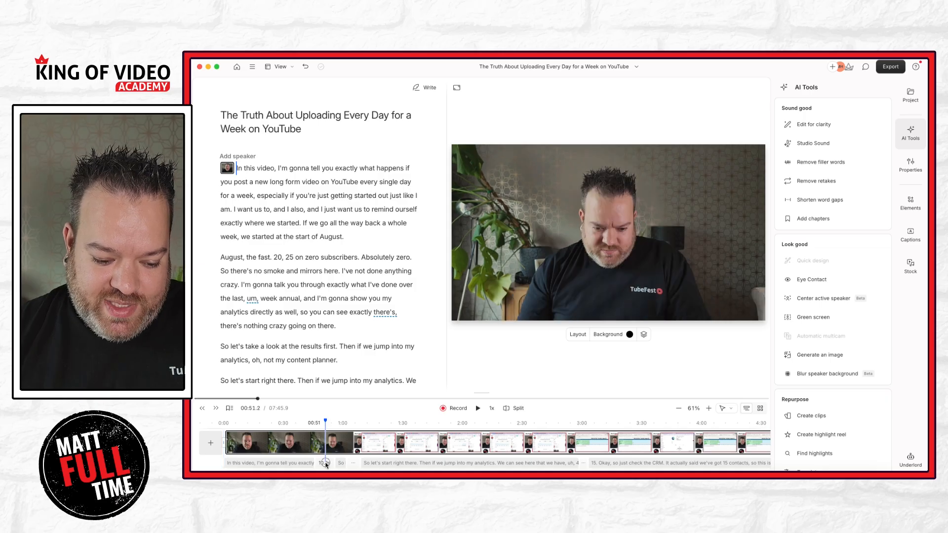
{"action": "left_click", "coordinate": [355, 459]}
{"action": "left_click", "coordinate": [324, 457]}
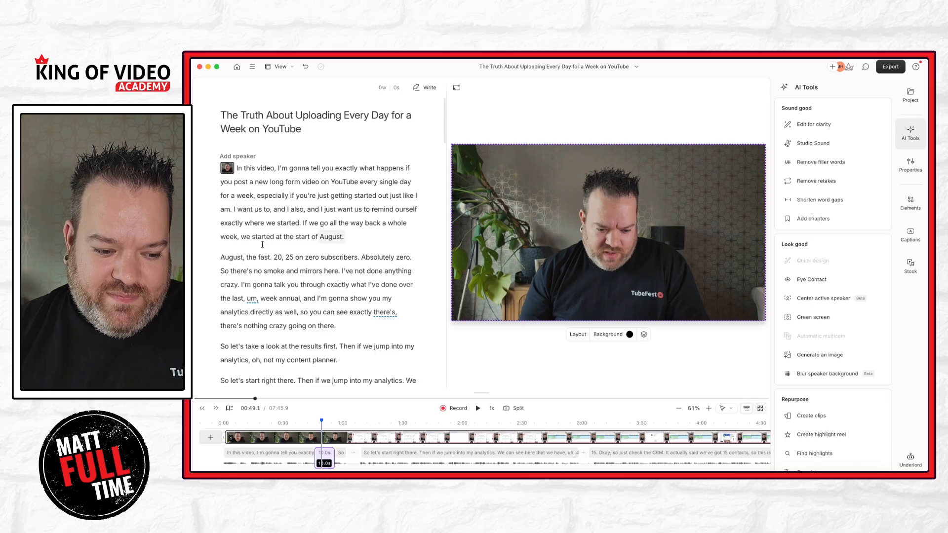
Remove all detected filler words from the transcript using Delete, with Avoid harsh cuts enabled
{"action": "left_click", "coordinate": [251, 298]}
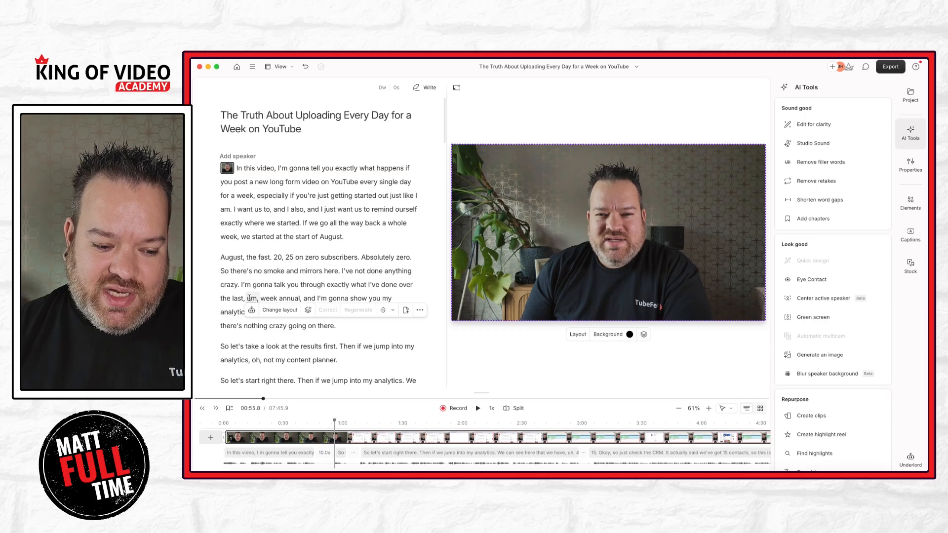
{"action": "right_click", "coordinate": [249, 298]}
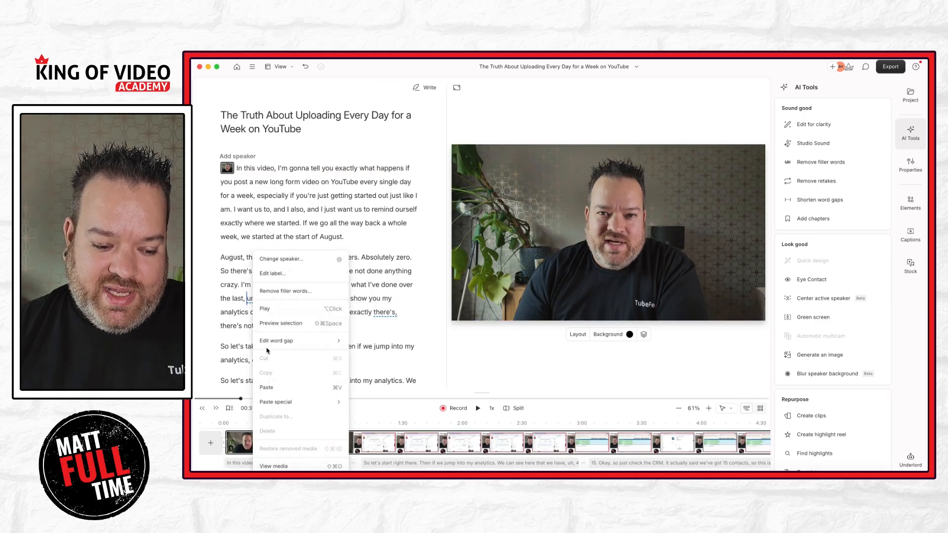
{"action": "left_click", "coordinate": [282, 291]}
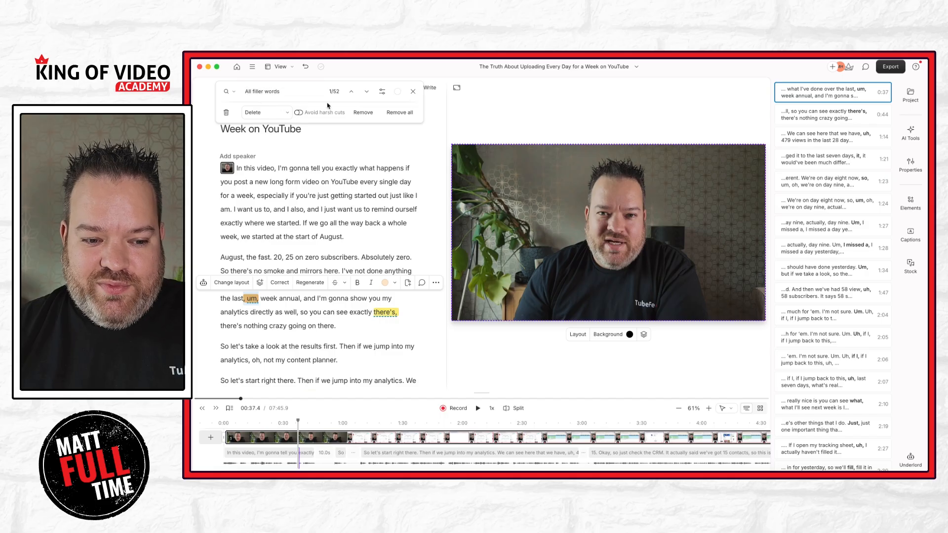
{"action": "left_click", "coordinate": [298, 113]}
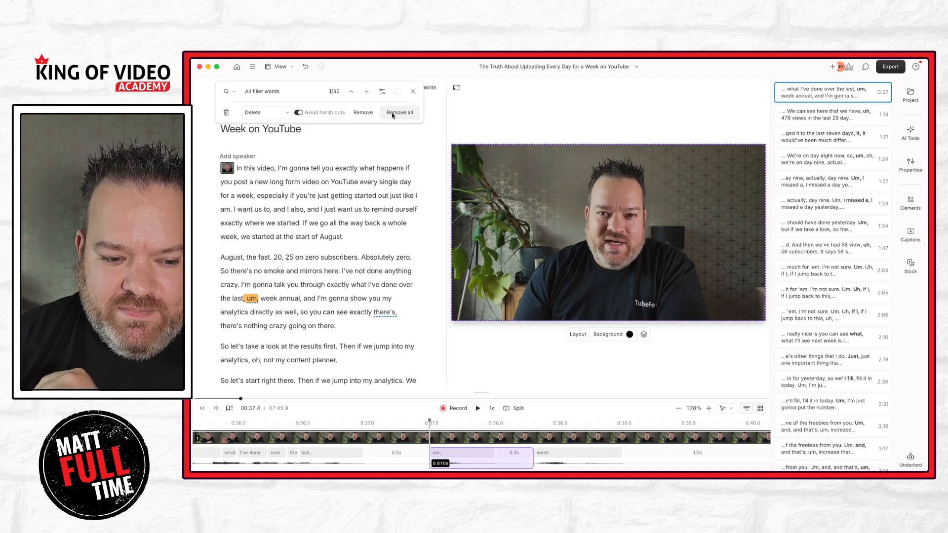
{"action": "left_click", "coordinate": [274, 115]}
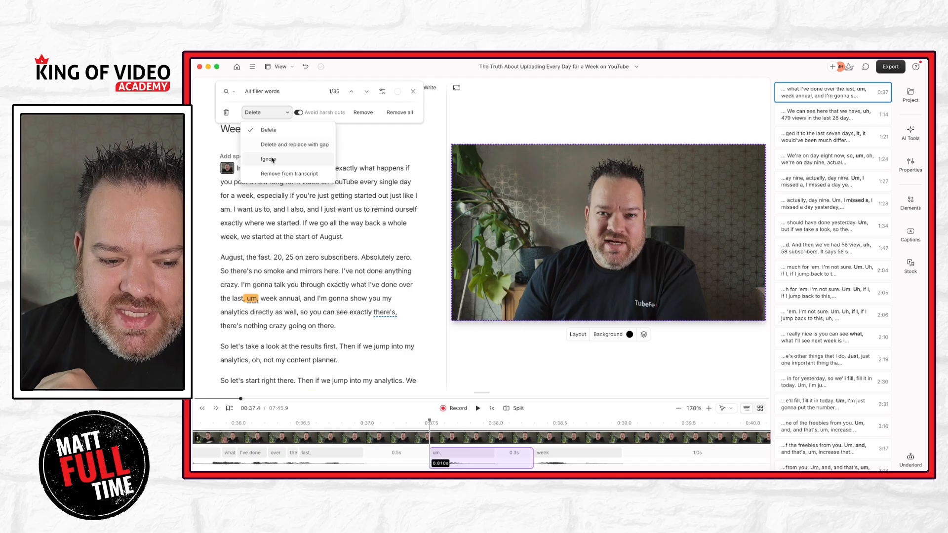
{"action": "left_click", "coordinate": [402, 114]}
{"action": "left_click", "coordinate": [401, 113]}
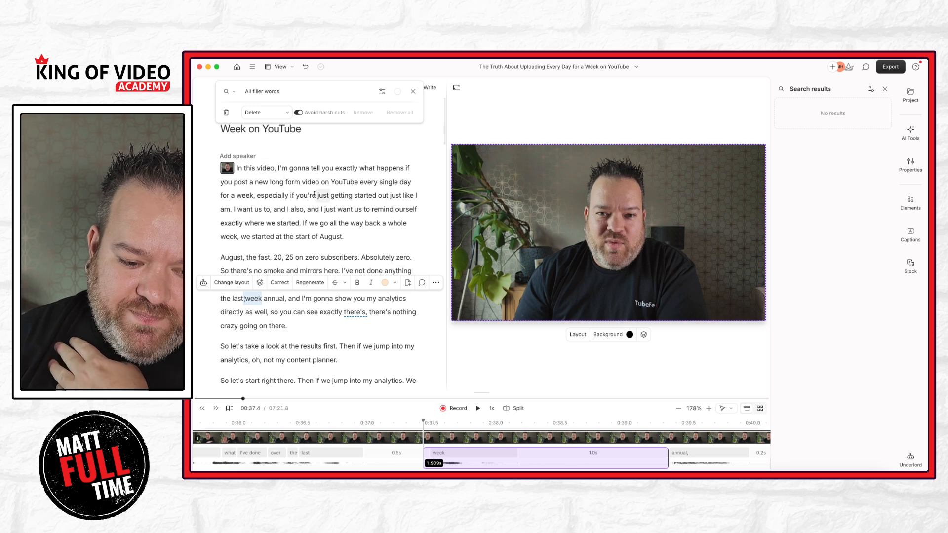
Inspect the correction option for individual transcript words, selecting "through" and "gonna" in the second paragraph
{"action": "left_click", "coordinate": [294, 209]}
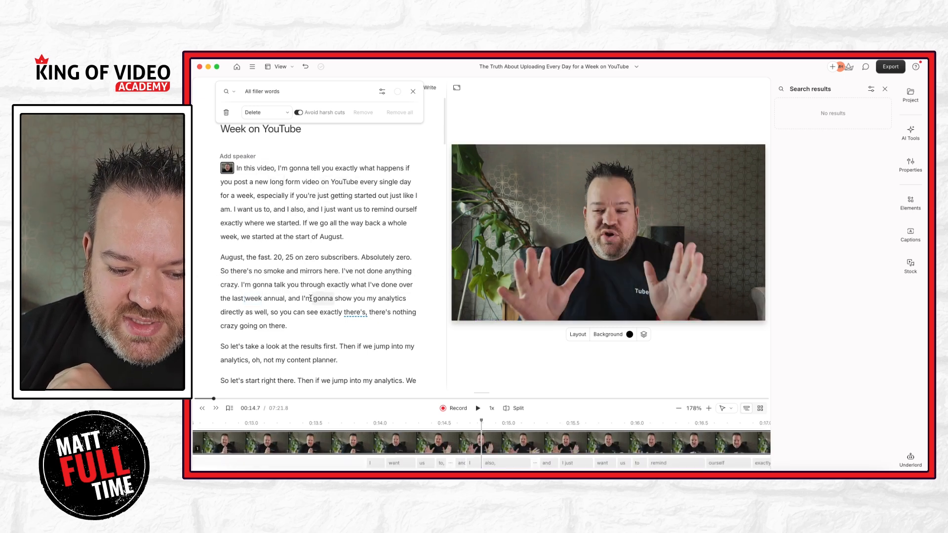
{"action": "scroll", "coordinate": [321, 240], "scroll_direction": "down", "scroll_amount": 2}
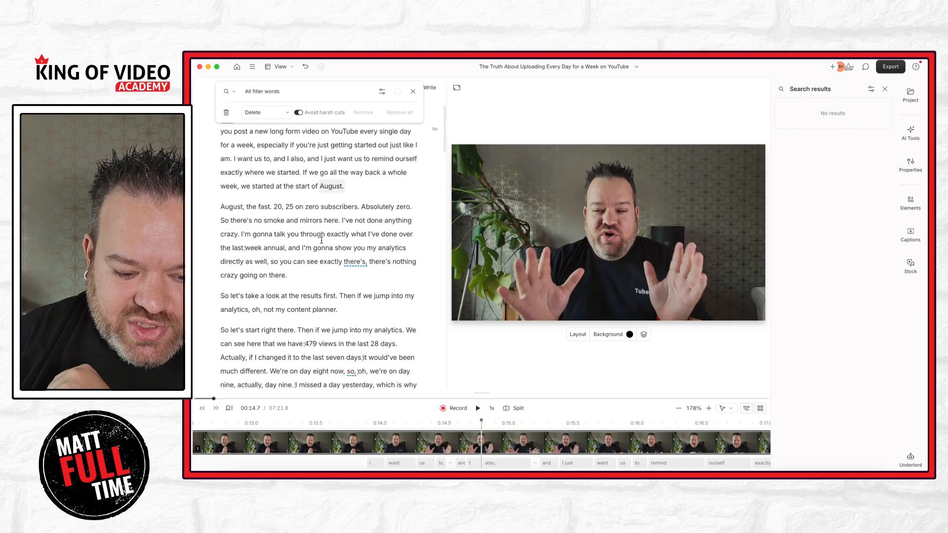
{"action": "left_click", "coordinate": [323, 234]}
{"action": "double_click", "coordinate": [323, 234]}
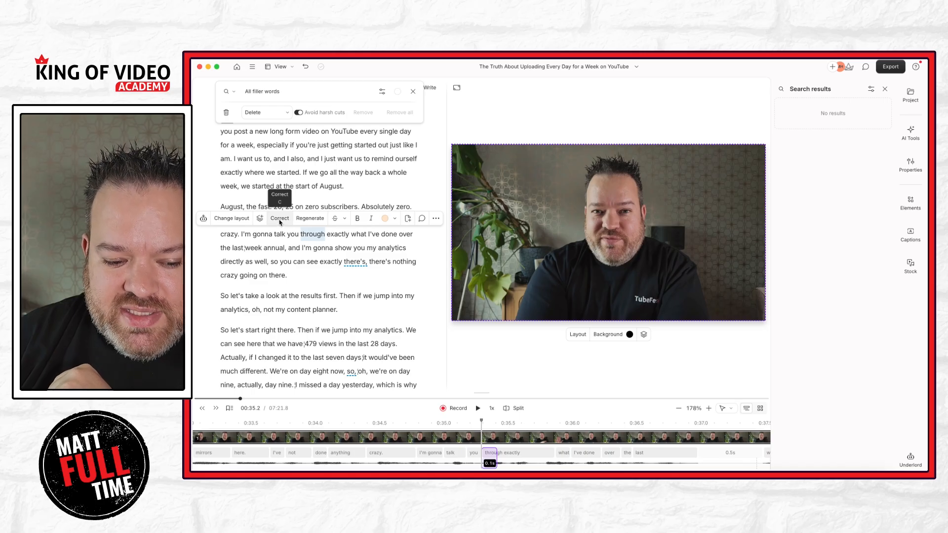
{"action": "right_click", "coordinate": [249, 296]}
{"action": "key", "text": "Escape"}
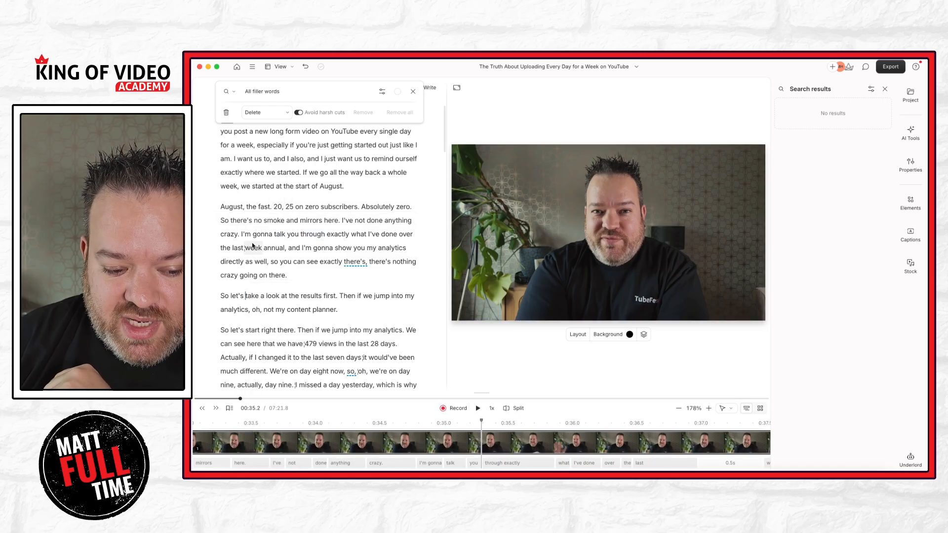
{"action": "left_click", "coordinate": [264, 248]}
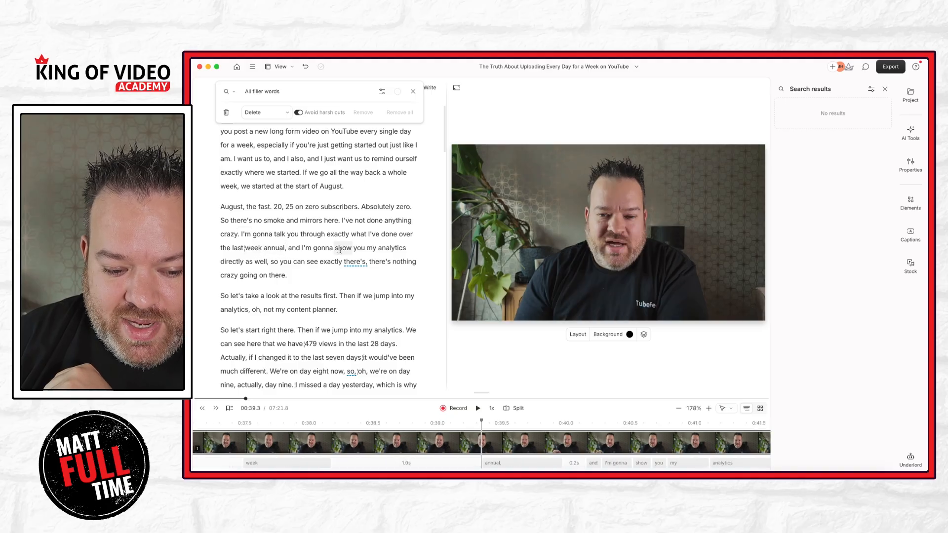
{"action": "left_click_drag", "start_coordinate": [313, 249], "coordinate": [336, 248]}
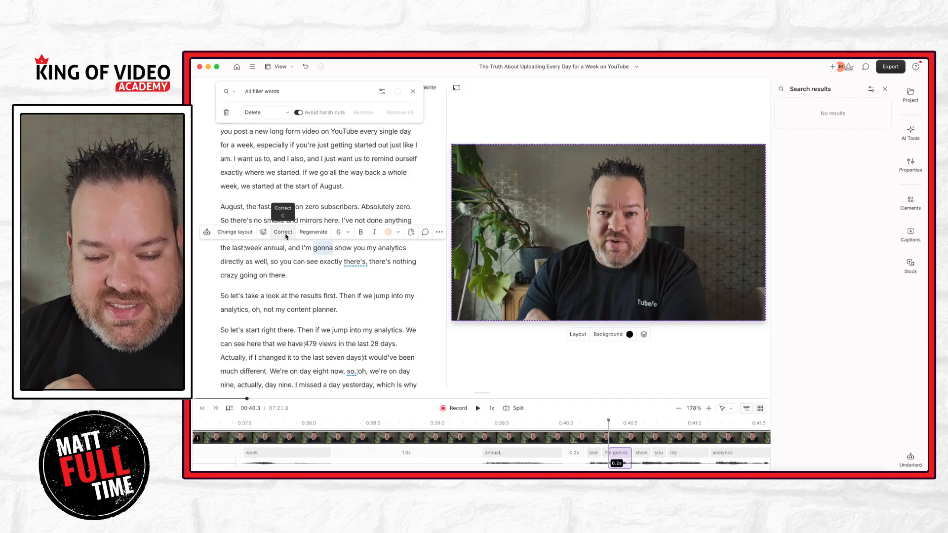
{"action": "left_click", "coordinate": [305, 278]}
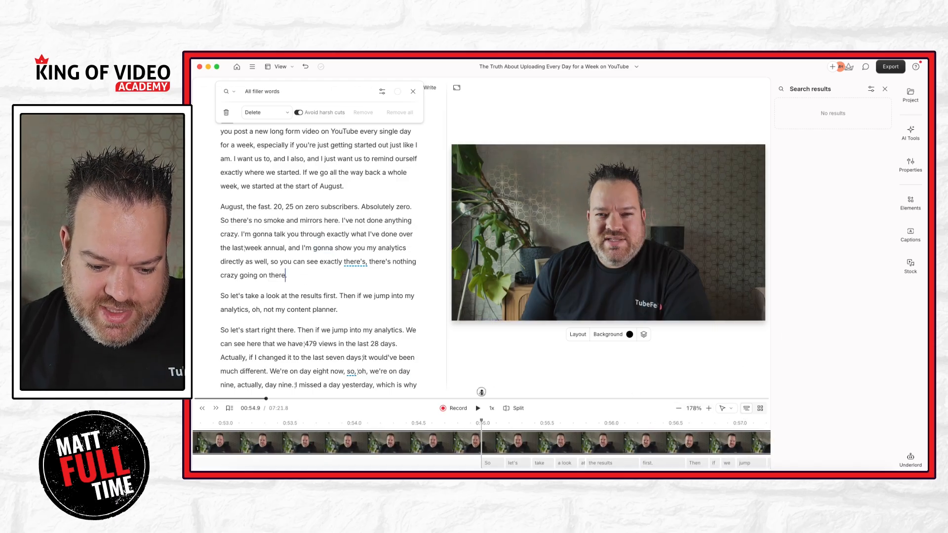
Enlarge the timeline area and add captions in the Typewriter style to all scenes
{"action": "left_click_drag", "start_coordinate": [481, 392], "coordinate": [471, 327]}
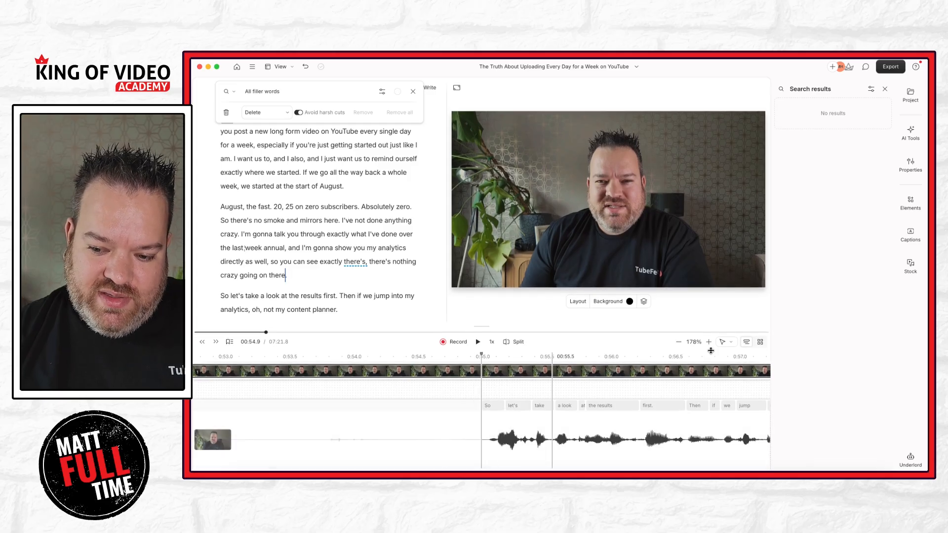
{"action": "left_click", "coordinate": [906, 242]}
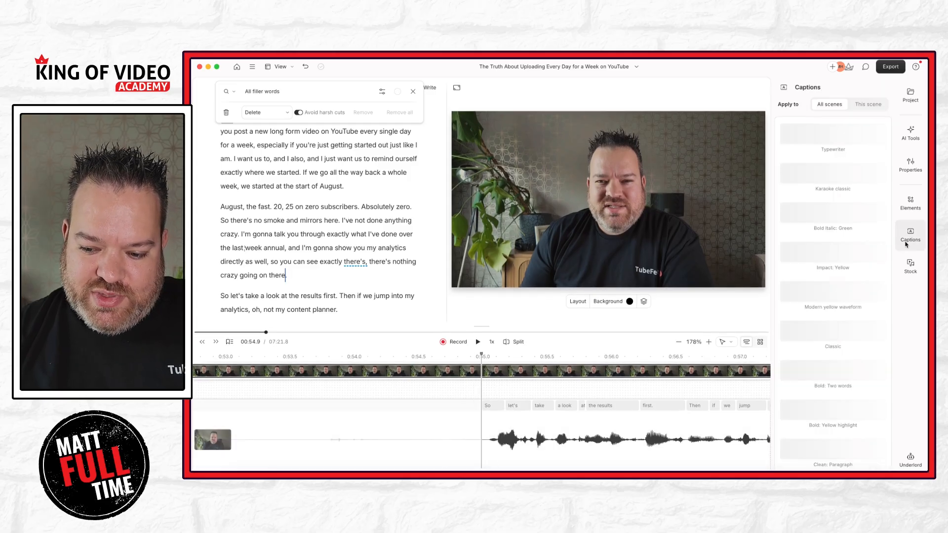
{"action": "left_click", "coordinate": [831, 142]}
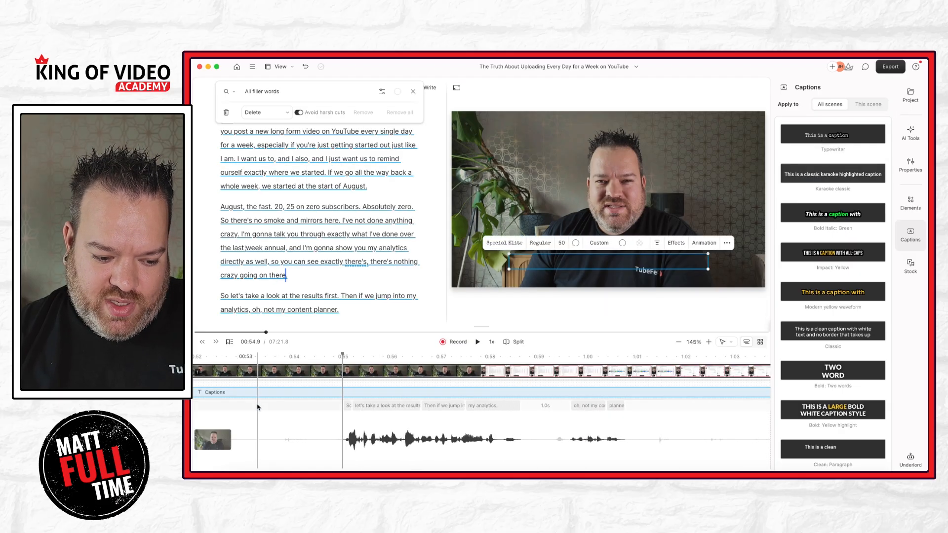
Examine the captions track across the full recording and briefly play the captioned video from about 32 seconds
{"action": "scroll", "coordinate": [246, 398], "scroll_direction": "left", "scroll_amount": 15}
{"action": "scroll", "coordinate": [256, 379], "scroll_direction": "down", "scroll_amount": 3}
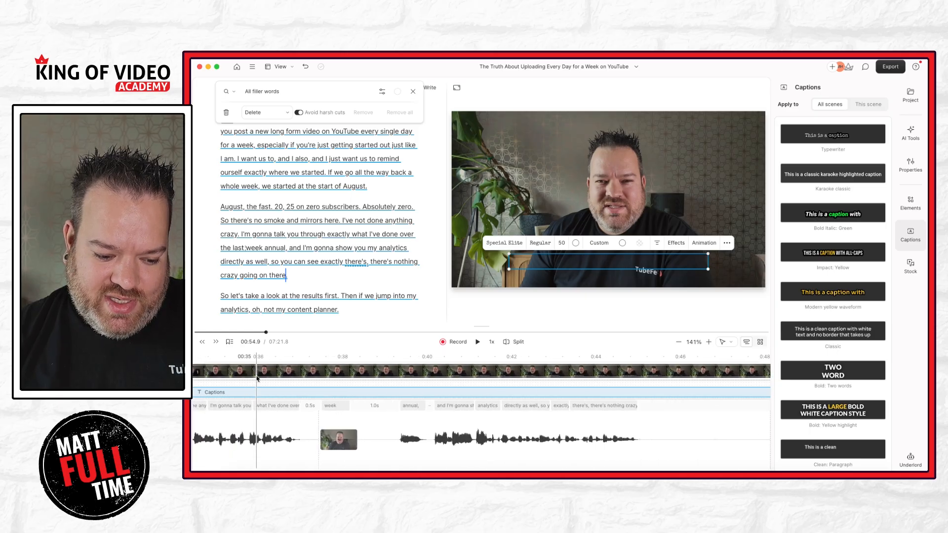
{"action": "scroll", "coordinate": [256, 379], "scroll_direction": "down", "scroll_amount": 2}
{"action": "scroll", "coordinate": [262, 371], "scroll_direction": "left", "scroll_amount": 10}
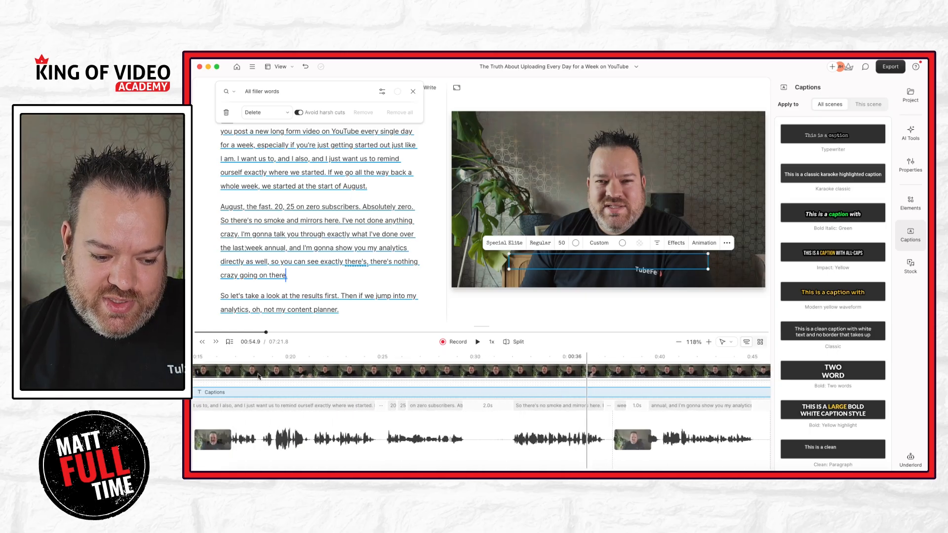
{"action": "scroll", "coordinate": [266, 364], "scroll_direction": "down", "scroll_amount": 1}
{"action": "scroll", "coordinate": [261, 375], "scroll_direction": "down", "scroll_amount": 5}
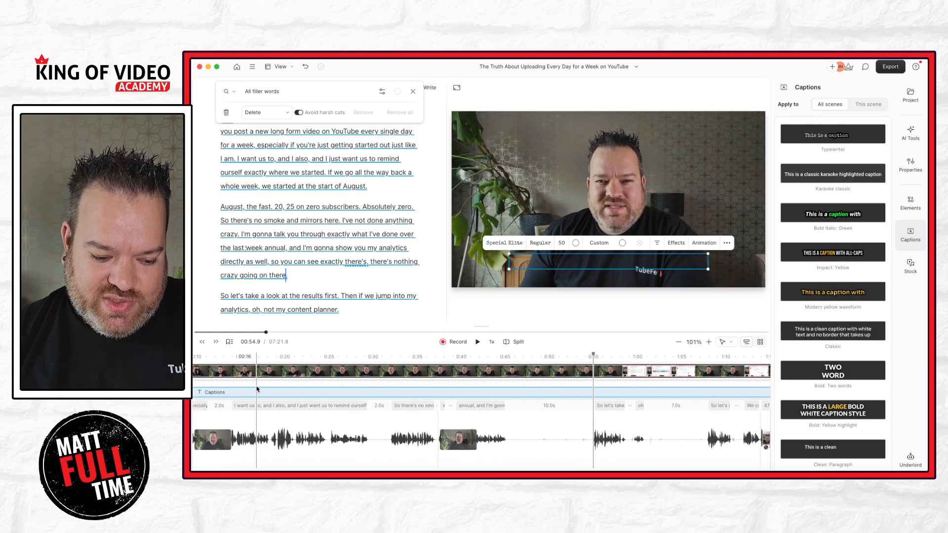
{"action": "scroll", "coordinate": [257, 390], "scroll_direction": "down", "scroll_amount": 4}
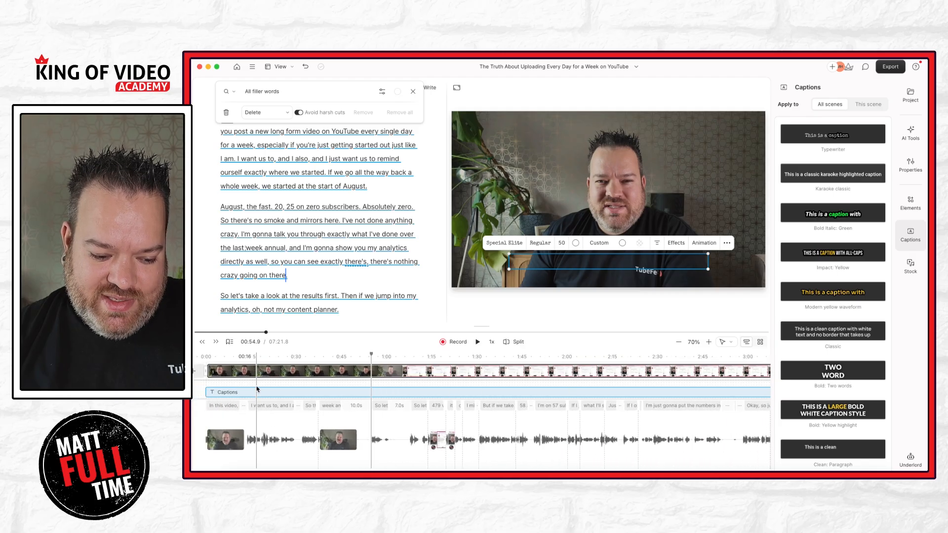
{"action": "scroll", "coordinate": [256, 390], "scroll_direction": "down", "scroll_amount": 2}
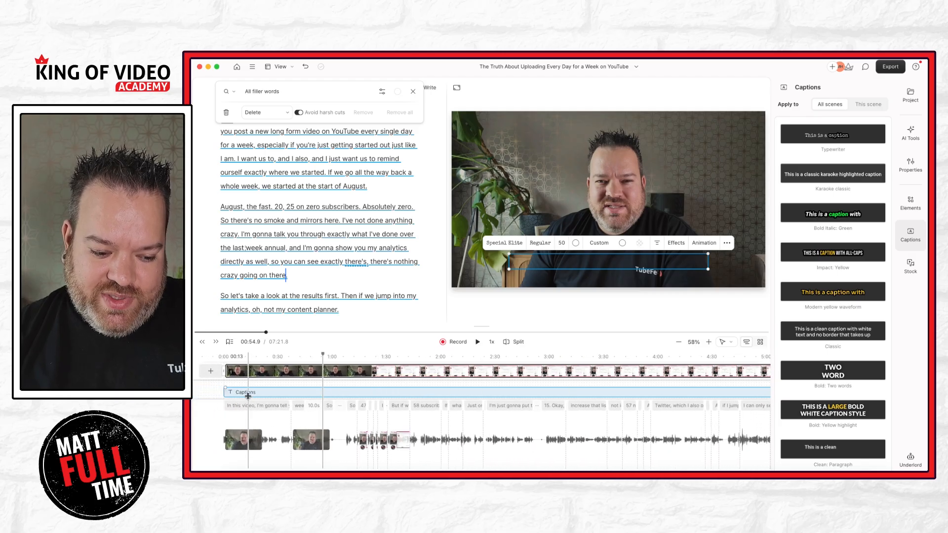
{"action": "scroll", "coordinate": [249, 398], "scroll_direction": "down", "scroll_amount": 2}
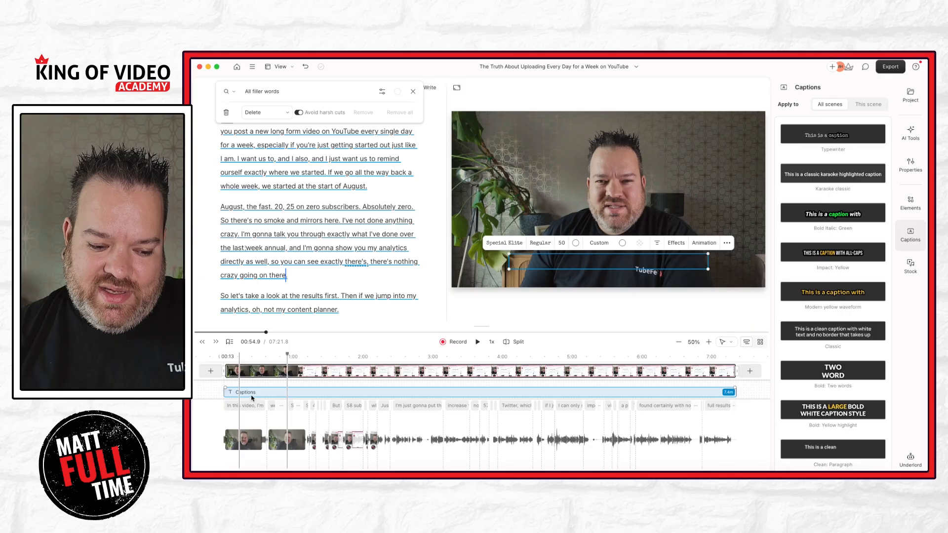
{"action": "left_click", "coordinate": [261, 356]}
{"action": "key", "text": "space"}
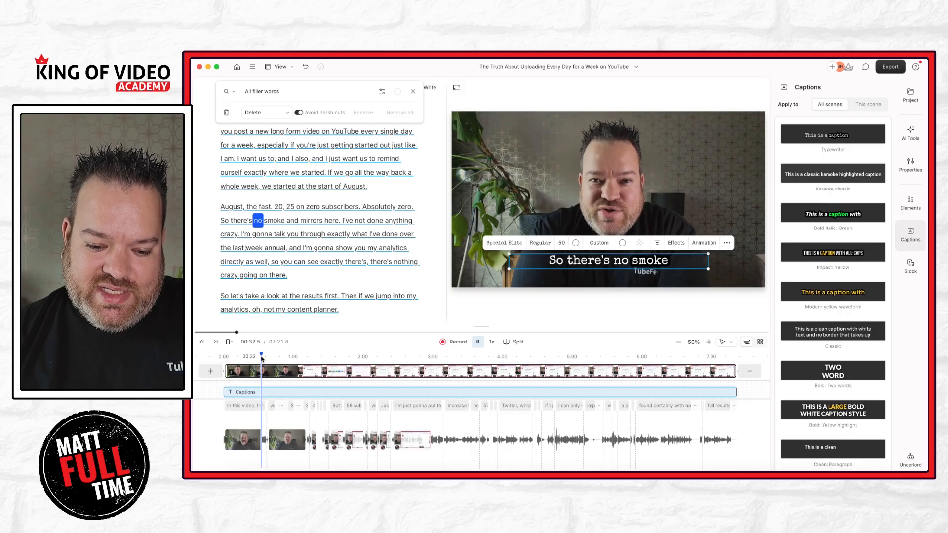
{"action": "key", "text": "space"}
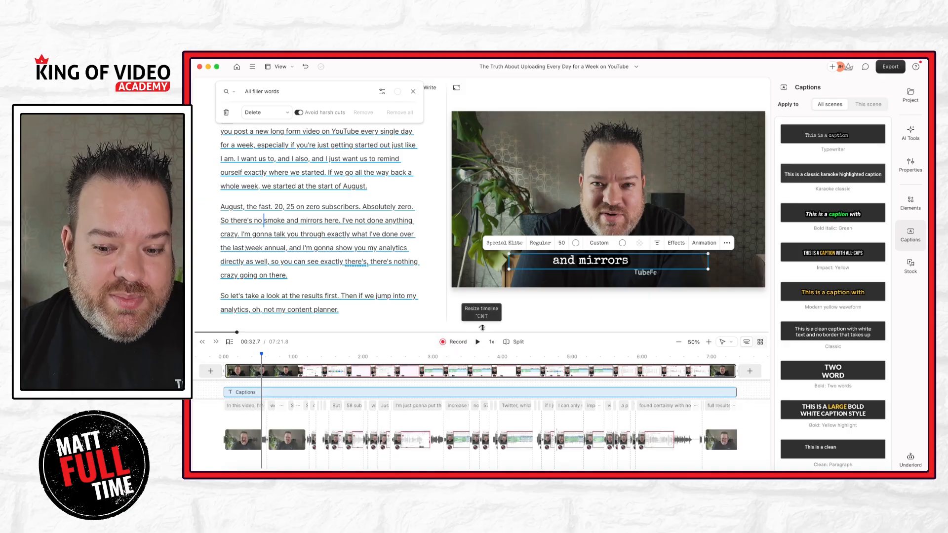
Delete the 10-second and 7-second word gaps before and after the paragraph starting "So let's take a look at the results first"
{"action": "left_click_drag", "start_coordinate": [482, 327], "coordinate": [479, 394]}
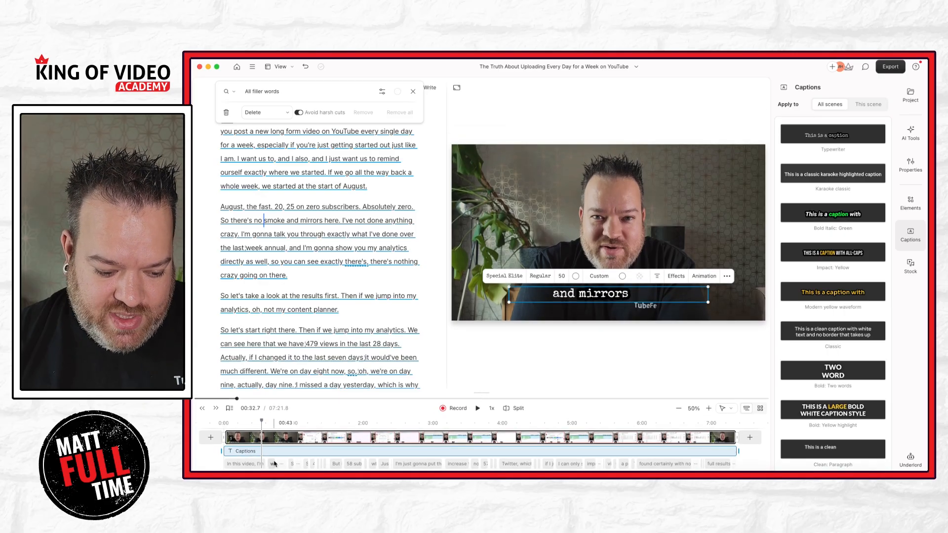
{"action": "scroll", "coordinate": [283, 452], "scroll_direction": "up", "scroll_amount": 5}
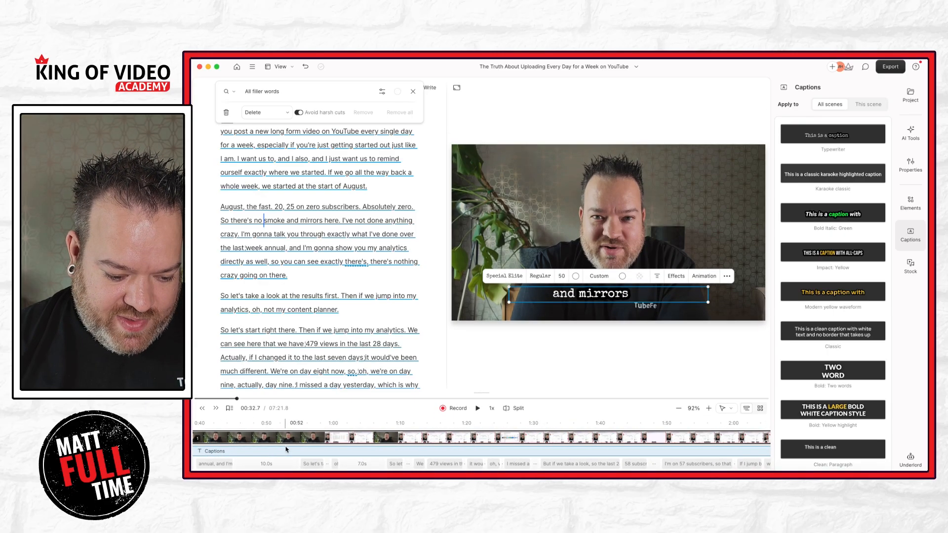
{"action": "left_click", "coordinate": [256, 464]}
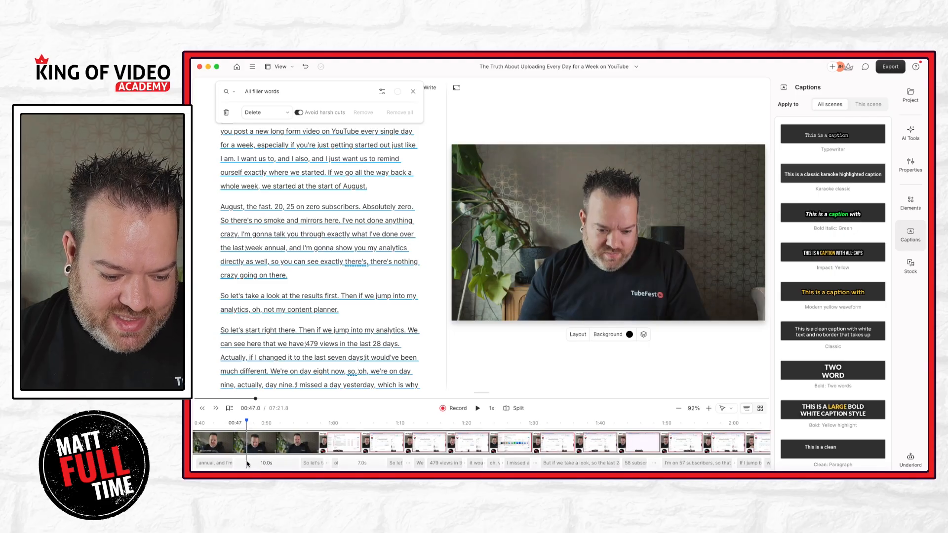
{"action": "left_click", "coordinate": [276, 466]}
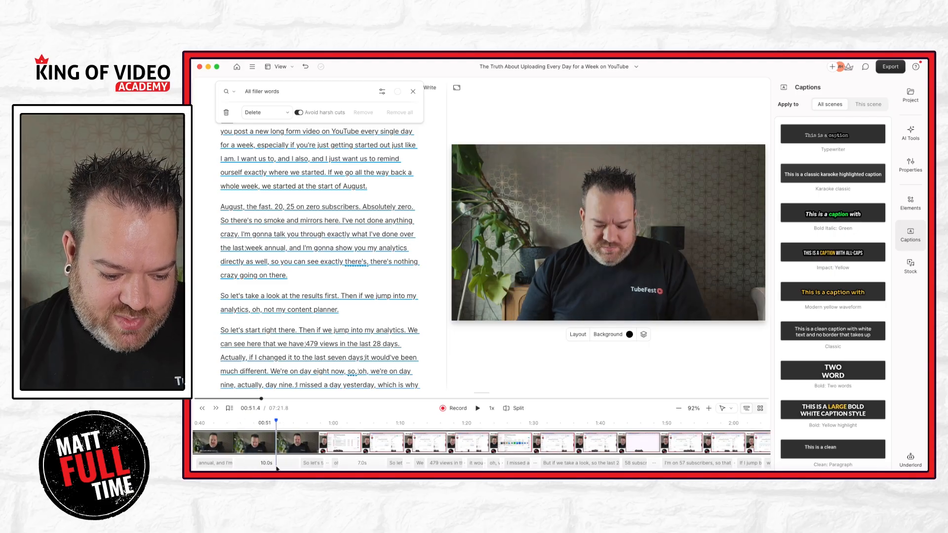
{"action": "left_click", "coordinate": [723, 408]}
{"action": "left_click", "coordinate": [728, 330]}
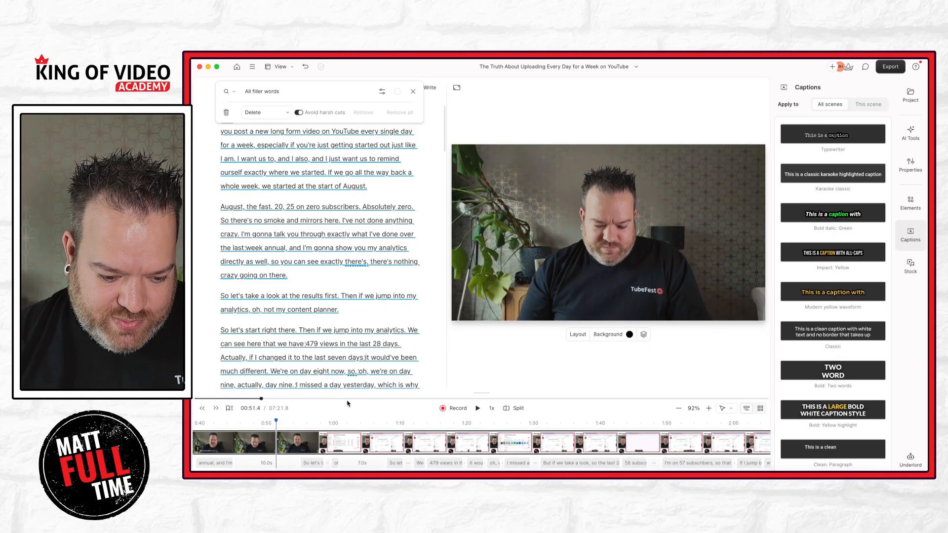
{"action": "left_click", "coordinate": [272, 460]}
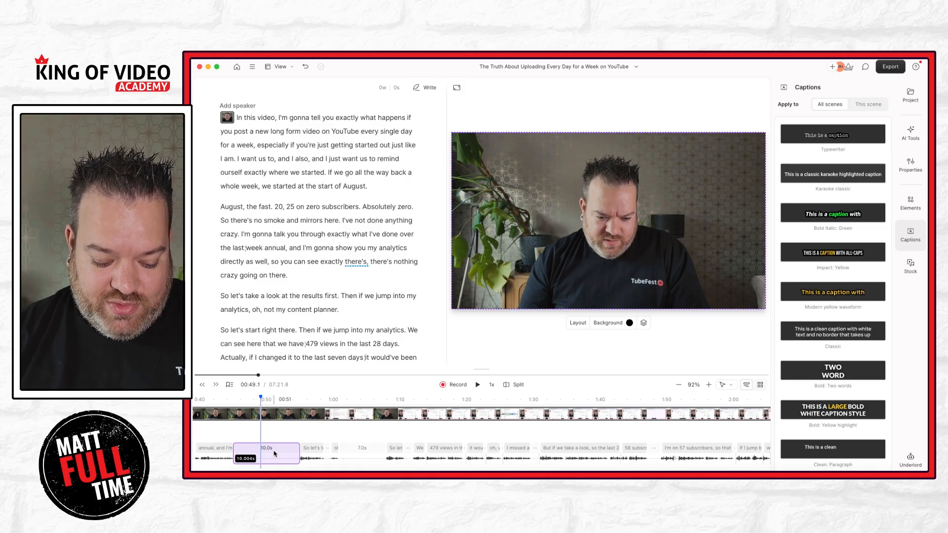
{"action": "key", "text": "Delete"}
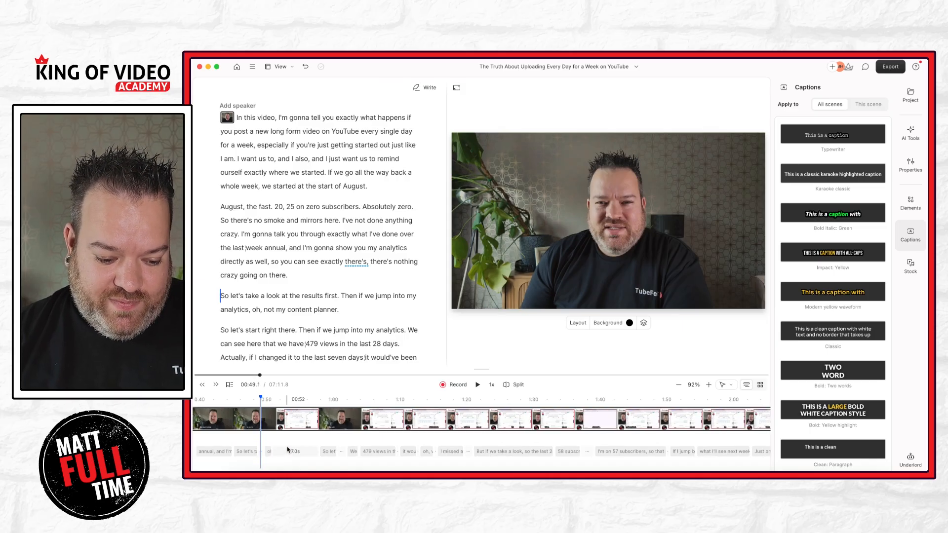
{"action": "left_click", "coordinate": [292, 450]}
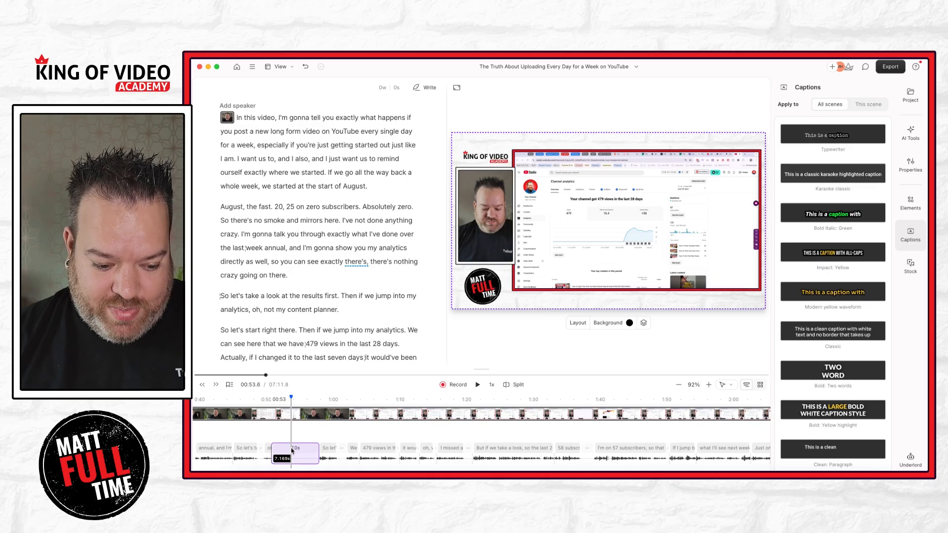
{"action": "key", "text": "Delete"}
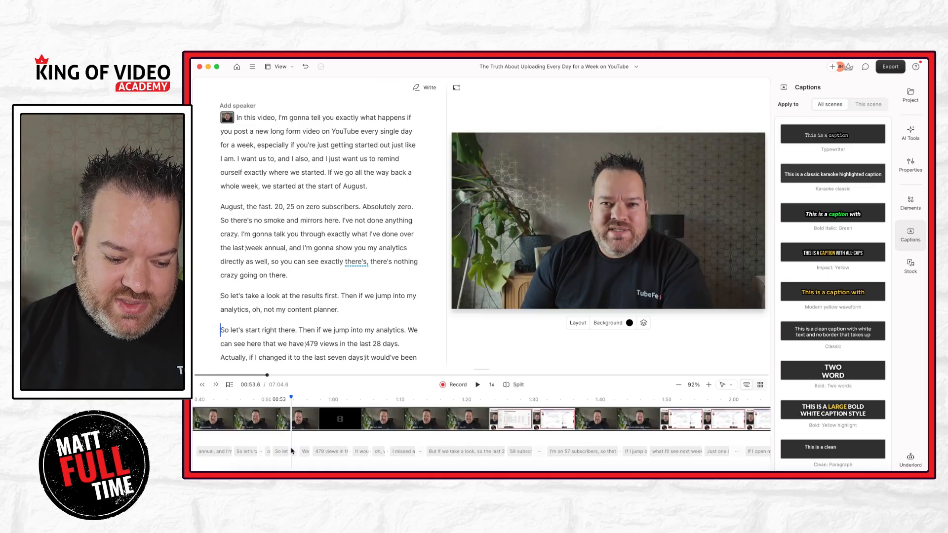
Delete the remaining long word gaps in the later part of the recording, including the 5-second gap near 5:04
{"action": "scroll", "coordinate": [439, 446], "scroll_direction": "right", "scroll_amount": 5}
{"action": "scroll", "coordinate": [439, 445], "scroll_direction": "right", "scroll_amount": 15}
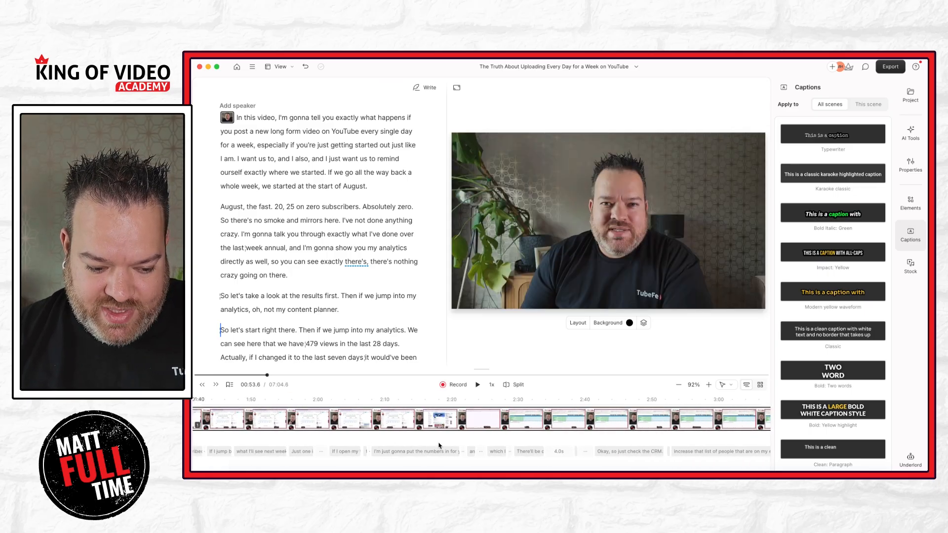
{"action": "scroll", "coordinate": [439, 446], "scroll_direction": "right", "scroll_amount": 10}
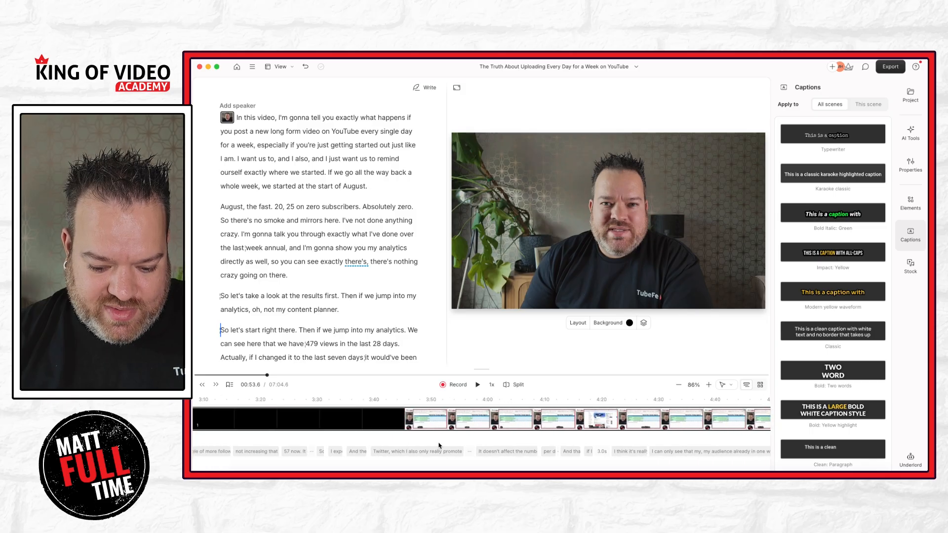
{"action": "scroll", "coordinate": [438, 446], "scroll_direction": "down", "scroll_amount": 2, "text": "ctrl"}
{"action": "scroll", "coordinate": [439, 445], "scroll_direction": "up", "scroll_amount": 5, "text": "ctrl"}
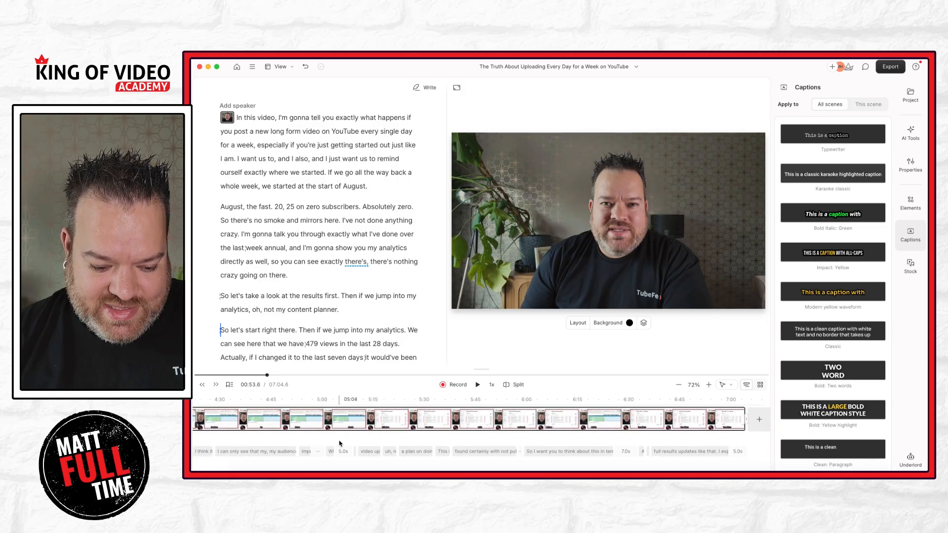
{"action": "left_click", "coordinate": [348, 456]}
{"action": "left_click", "coordinate": [348, 457]}
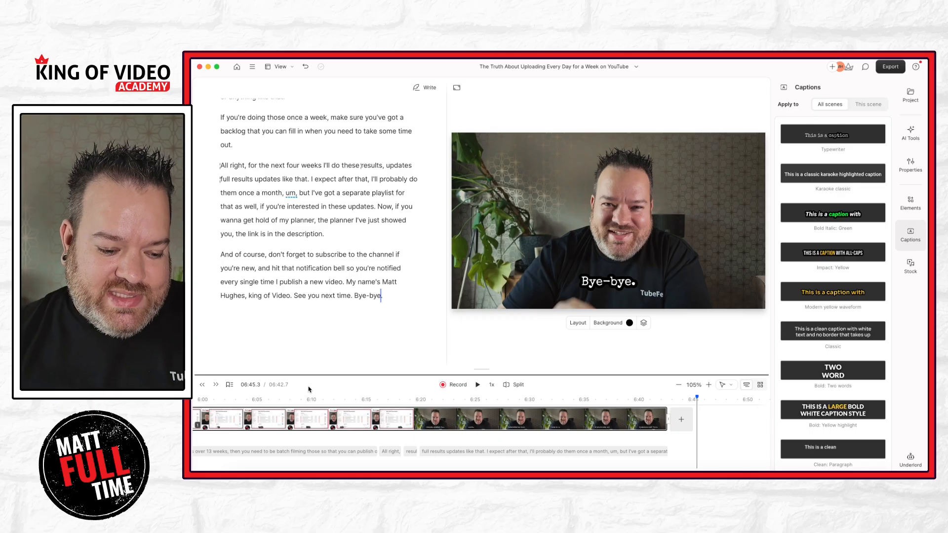
Delete the sentence "What else can I say about that? I." from the transcript near 4:57
{"action": "scroll", "coordinate": [387, 438], "scroll_direction": "down", "scroll_amount": 3}
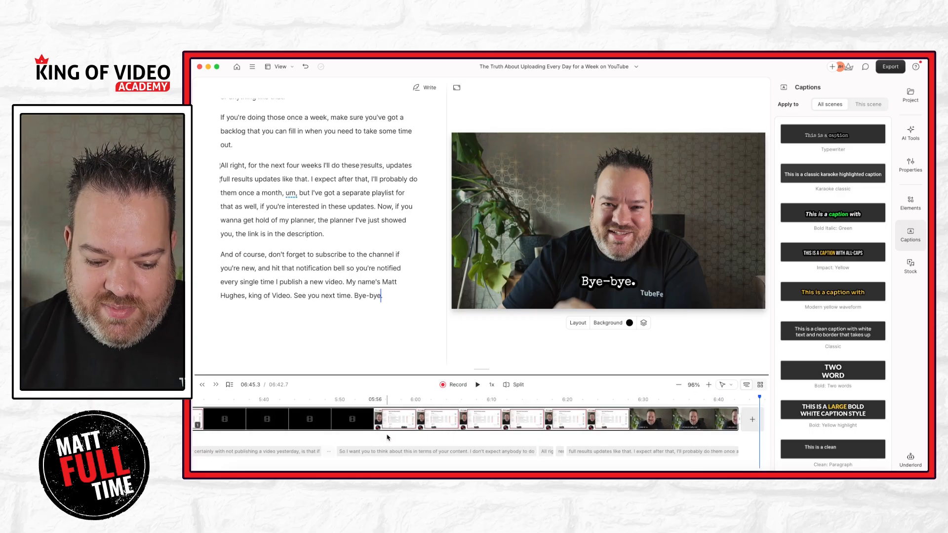
{"action": "scroll", "coordinate": [388, 438], "scroll_direction": "left", "scroll_amount": 5}
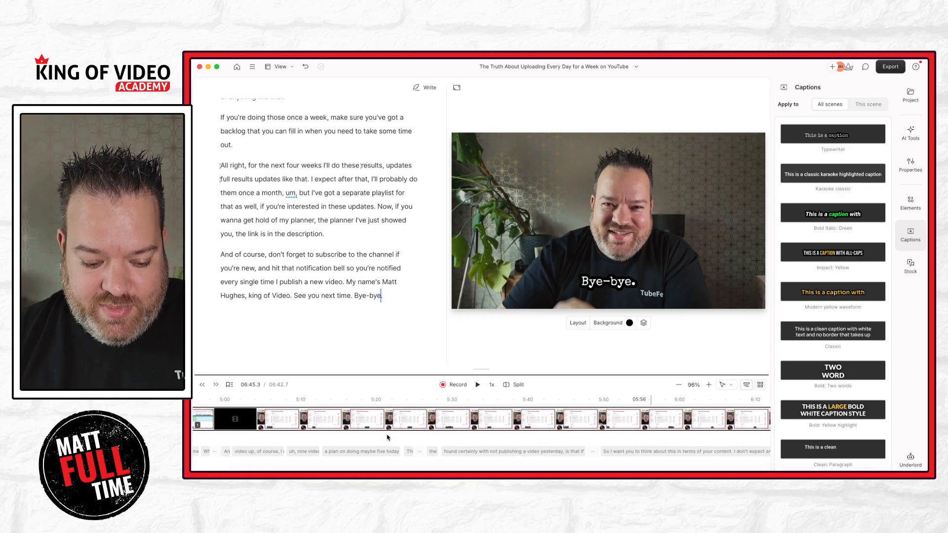
{"action": "left_click", "coordinate": [360, 398]}
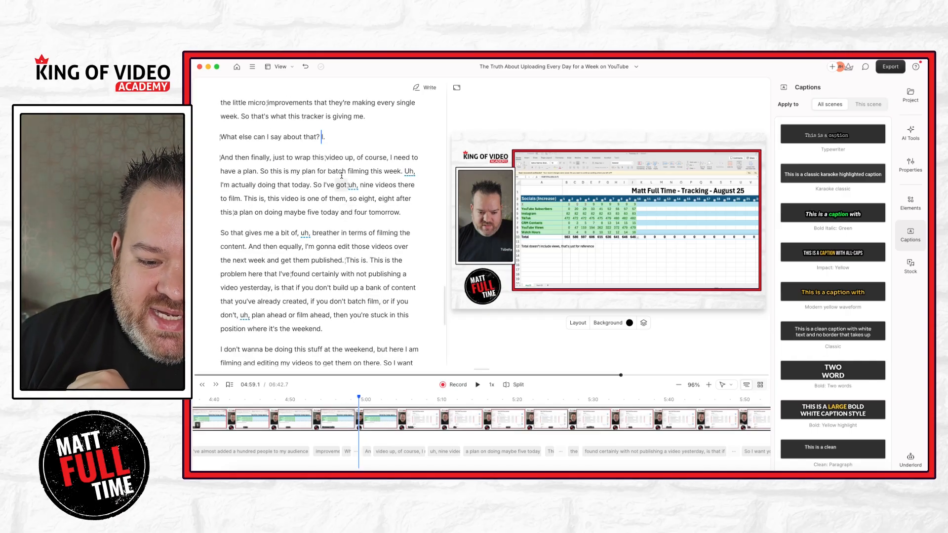
{"action": "left_click_drag", "start_coordinate": [325, 137], "coordinate": [220, 137]}
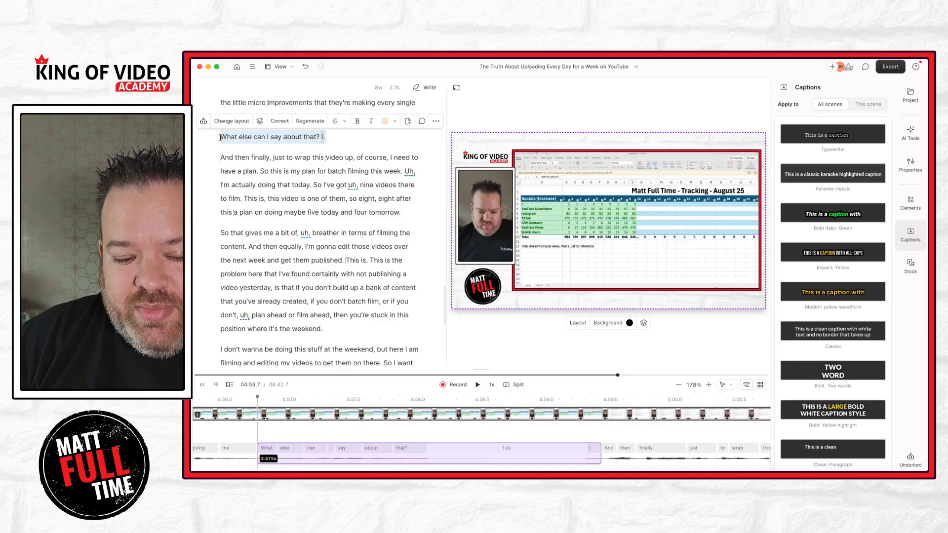
{"action": "key", "text": "Delete"}
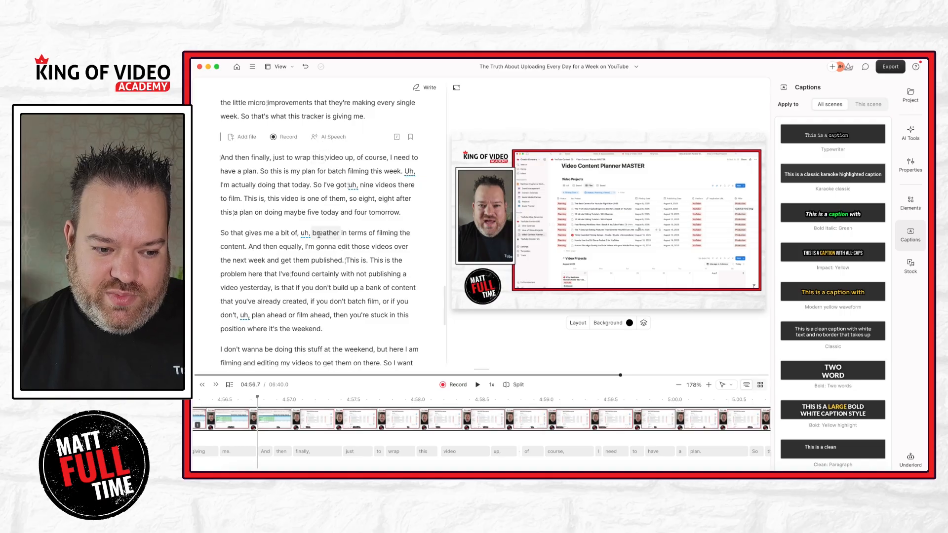
Undo the deletion of the transcript sentence
{"action": "key", "text": "super+Tab"}
{"action": "key", "text": "super+Tab"}
{"action": "key", "text": "super+z"}
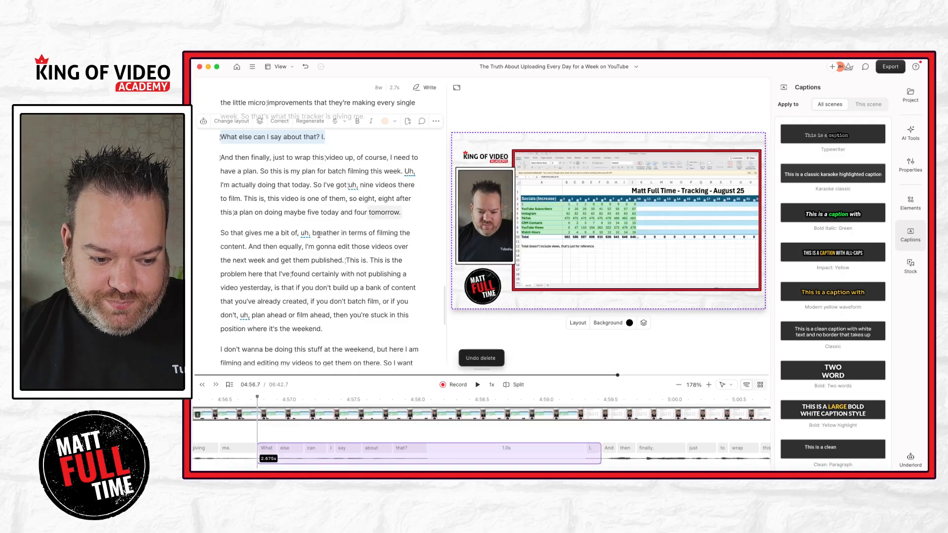
Split the video into a new scene after "we started at the start of August." at the end of the first paragraph
{"action": "scroll", "coordinate": [296, 206], "scroll_direction": "up", "scroll_amount": 2}
{"action": "scroll", "coordinate": [297, 207], "scroll_direction": "up", "scroll_amount": 2}
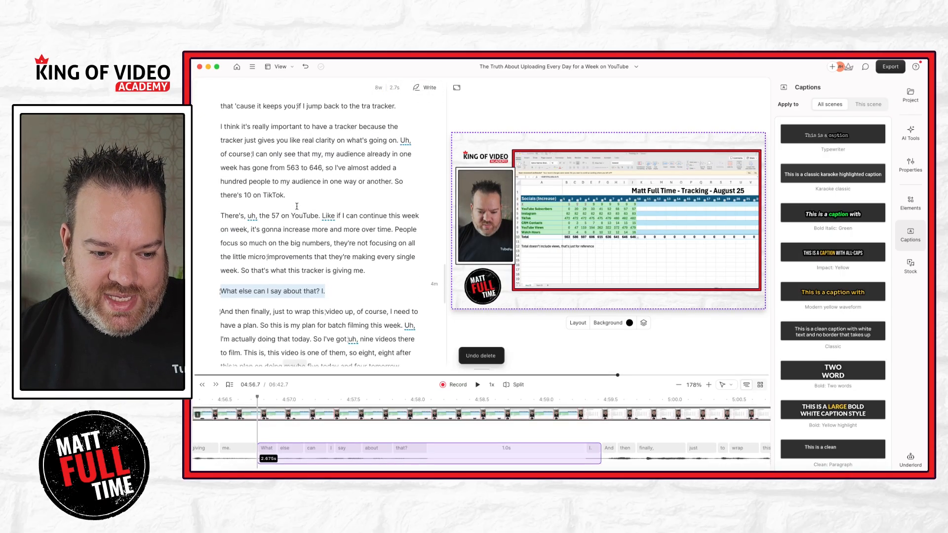
{"action": "left_click", "coordinate": [297, 198]}
{"action": "scroll", "coordinate": [342, 207], "scroll_direction": "up", "scroll_amount": 2}
{"action": "scroll", "coordinate": [342, 206], "scroll_direction": "up", "scroll_amount": 10}
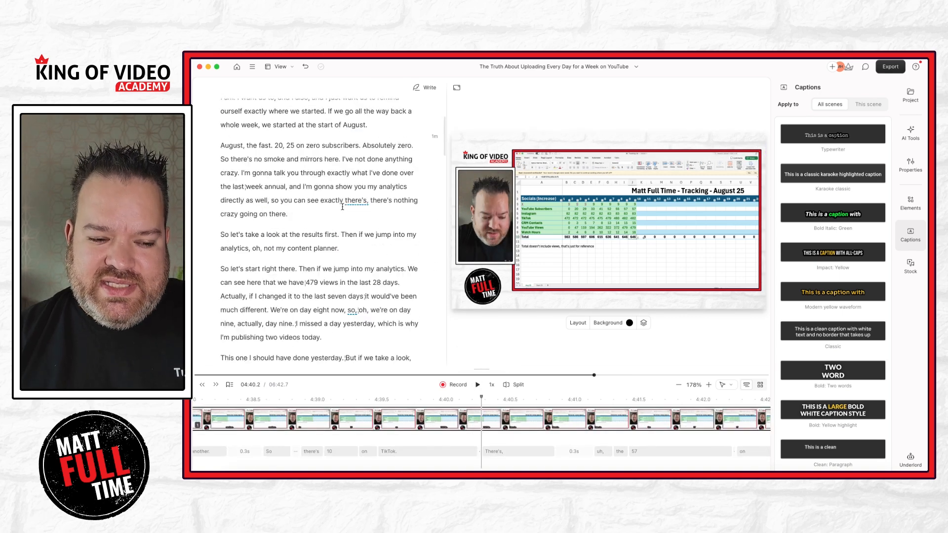
{"action": "left_click", "coordinate": [386, 241]}
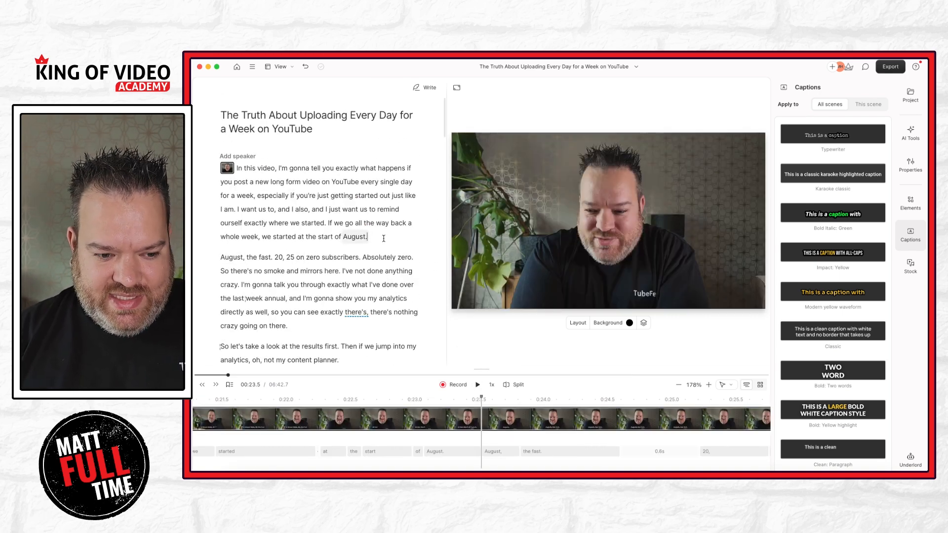
{"action": "left_click", "coordinate": [227, 169]}
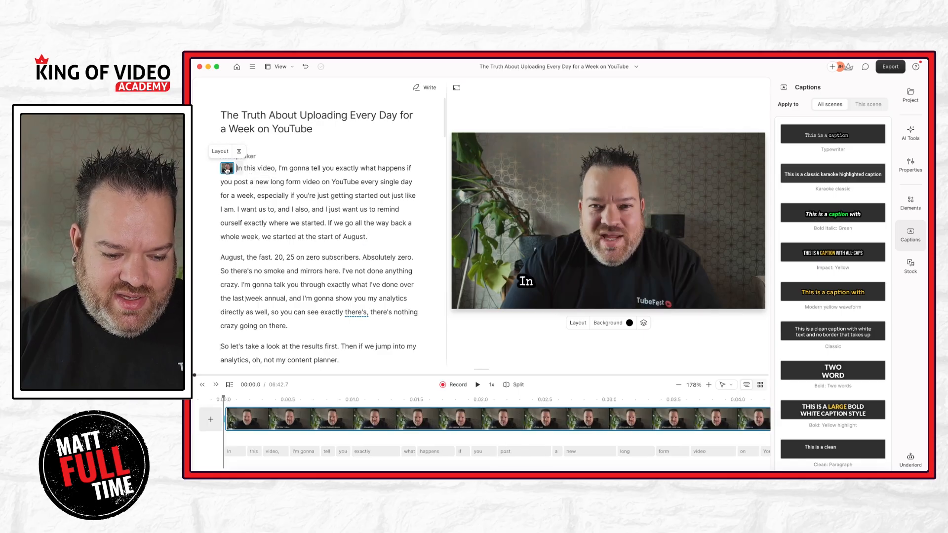
{"action": "left_click", "coordinate": [375, 236]}
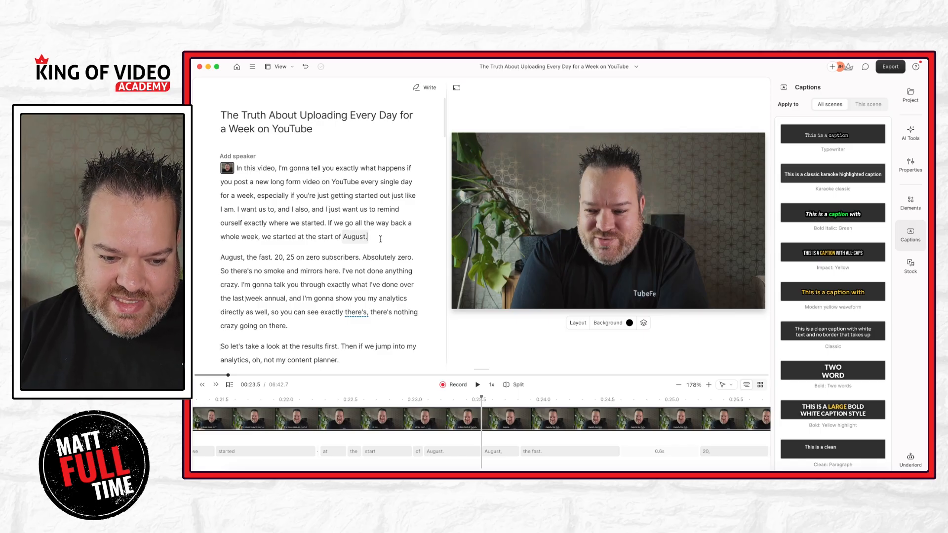
{"action": "type", "text": "/"}
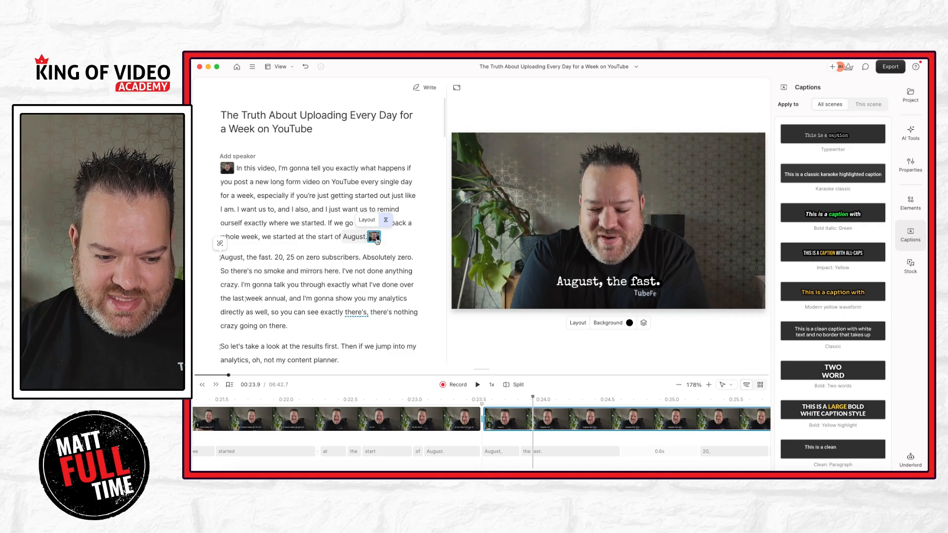
Select the whole transcript of the second scene and of the first scene to check how far each extends
{"action": "key", "text": "super+a"}
{"action": "scroll", "coordinate": [376, 238], "scroll_direction": "up", "scroll_amount": 5}
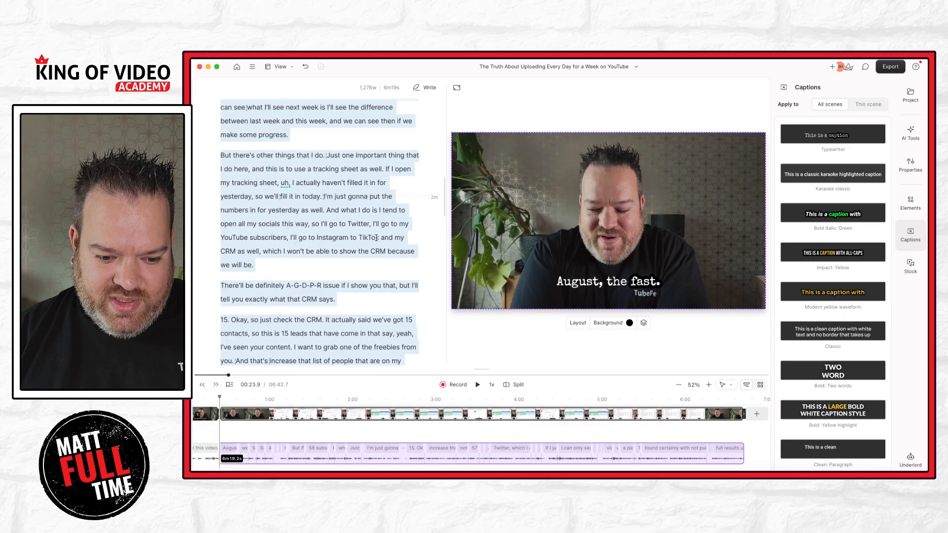
{"action": "scroll", "coordinate": [376, 238], "scroll_direction": "up", "scroll_amount": 10}
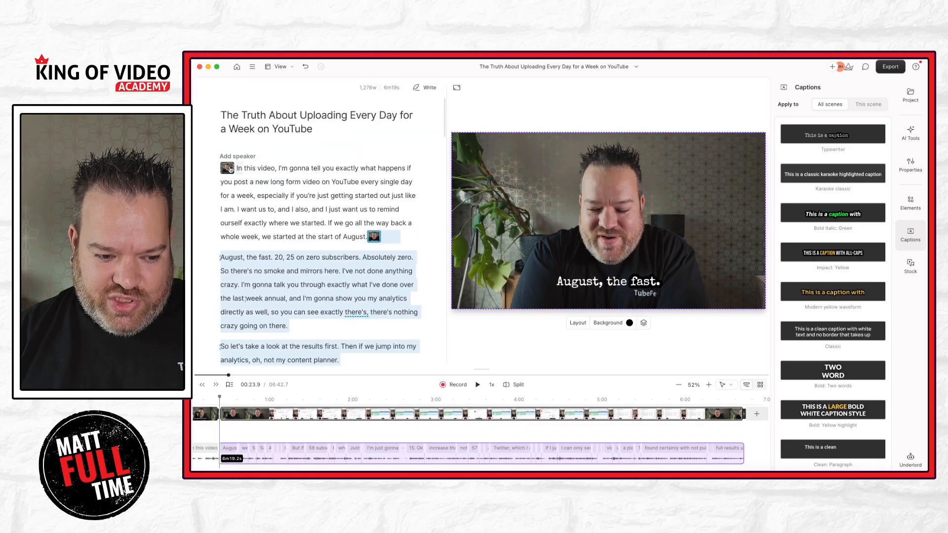
{"action": "left_click", "coordinate": [228, 168]}
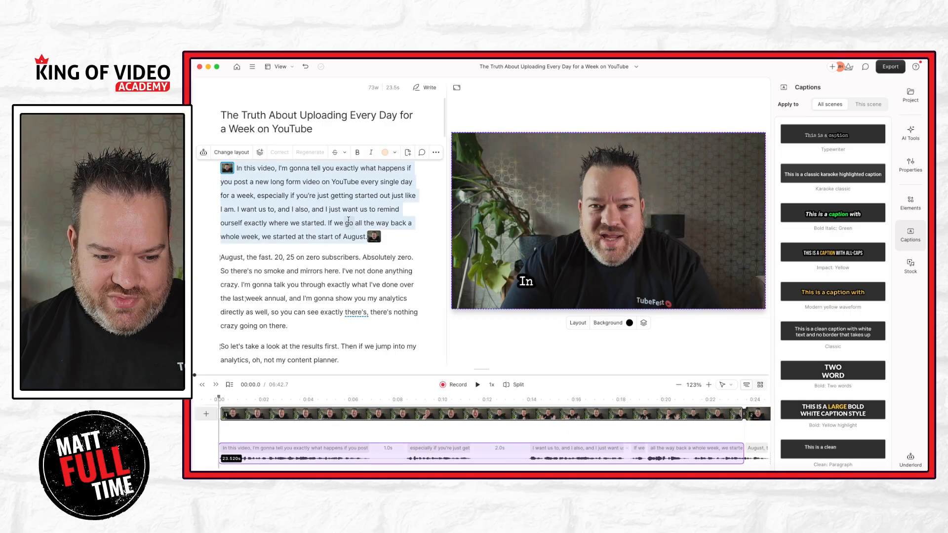
Move between the two scene markers and words in the first paragraph to compare the scenes in the preview
{"action": "left_click", "coordinate": [374, 237]}
{"action": "left_click", "coordinate": [230, 173]}
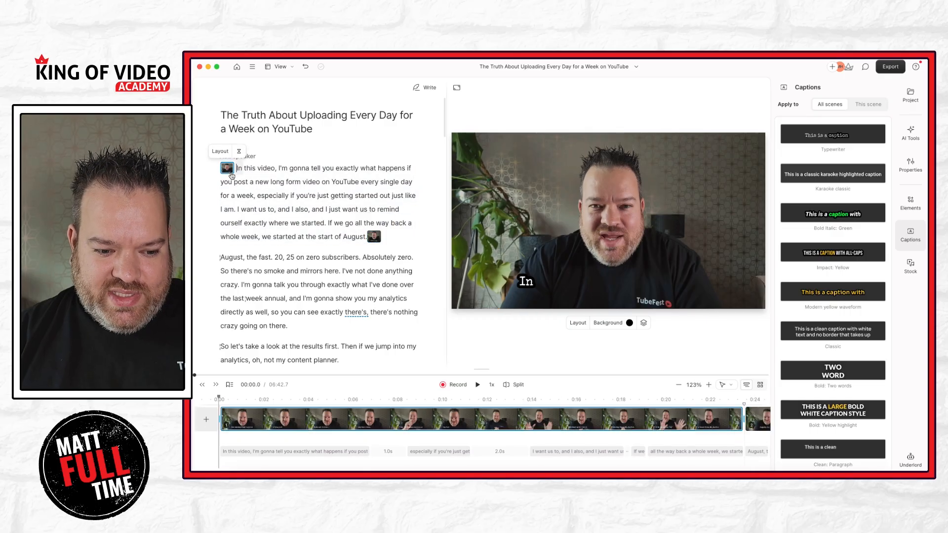
{"action": "left_click", "coordinate": [269, 181]}
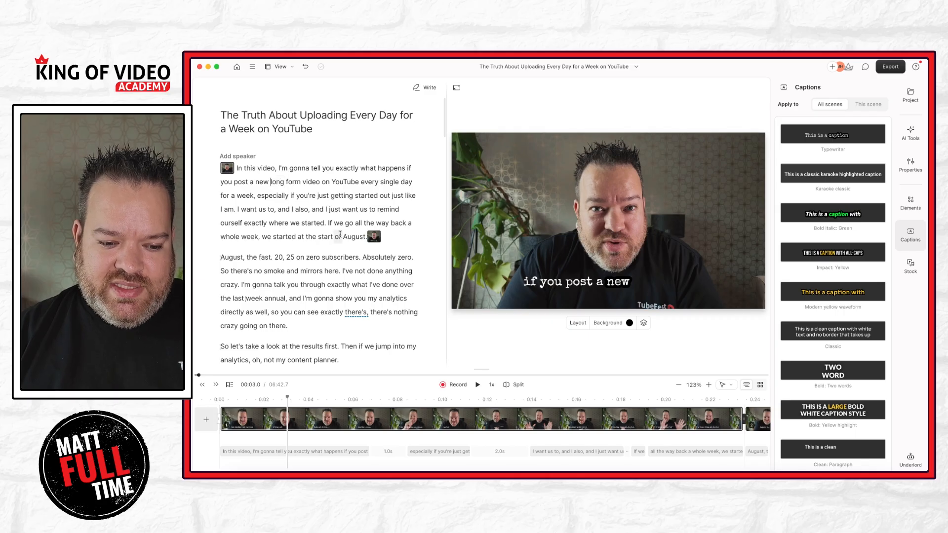
{"action": "left_click", "coordinate": [374, 238]}
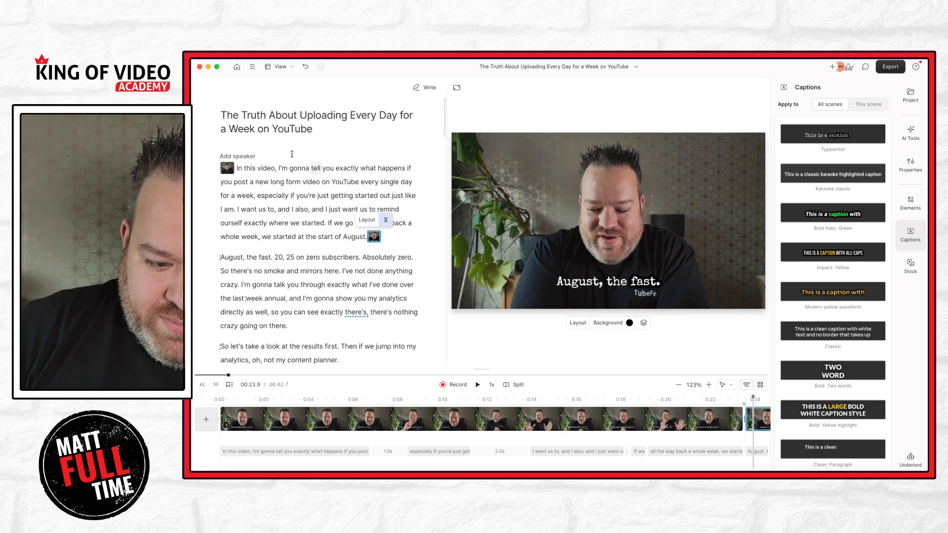
{"action": "left_click", "coordinate": [228, 168]}
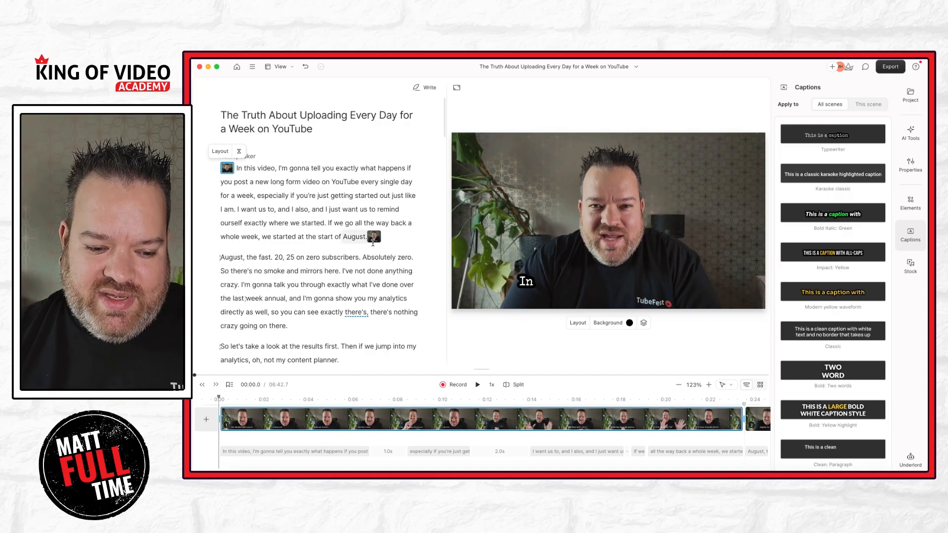
{"action": "left_click", "coordinate": [374, 236]}
{"action": "left_click", "coordinate": [227, 168]}
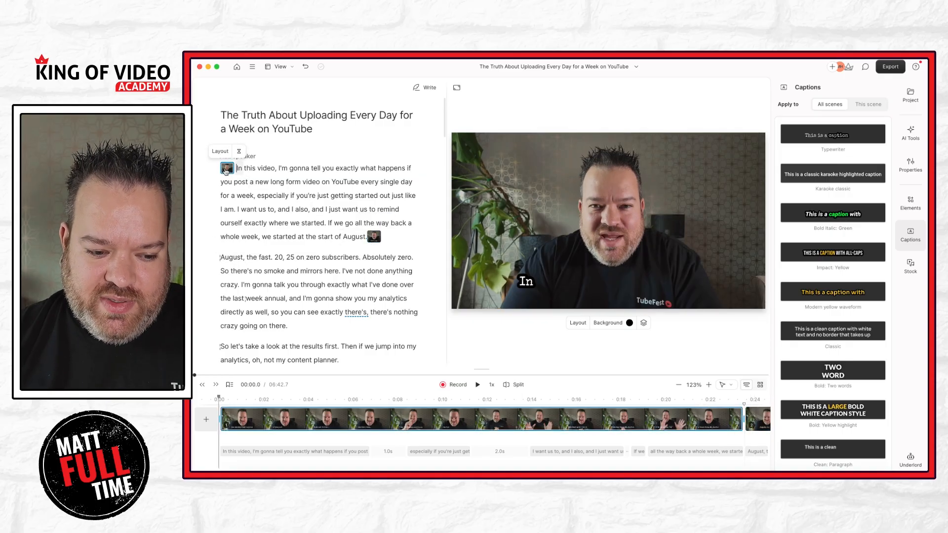
{"action": "left_click", "coordinate": [251, 182]}
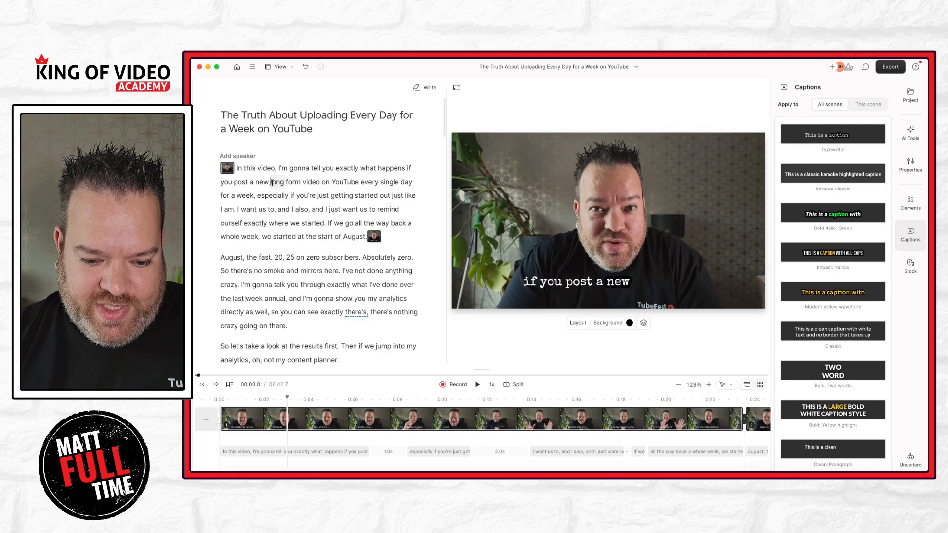
{"action": "left_click", "coordinate": [327, 205]}
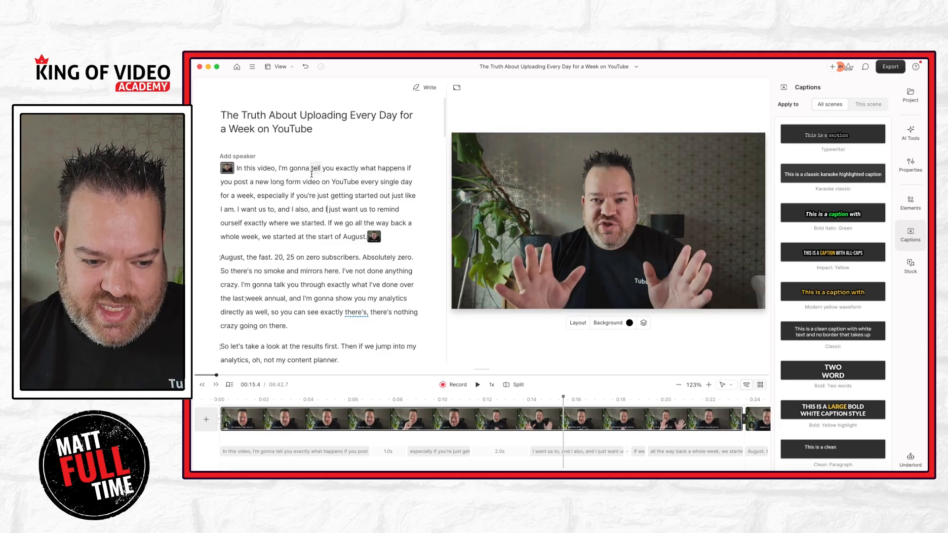
Restyle the first scene's captions in Aller Display at size 90 and reshape them into a narrow, tall block beside the speaker
{"action": "left_click", "coordinate": [314, 170]}
{"action": "left_click", "coordinate": [565, 285]}
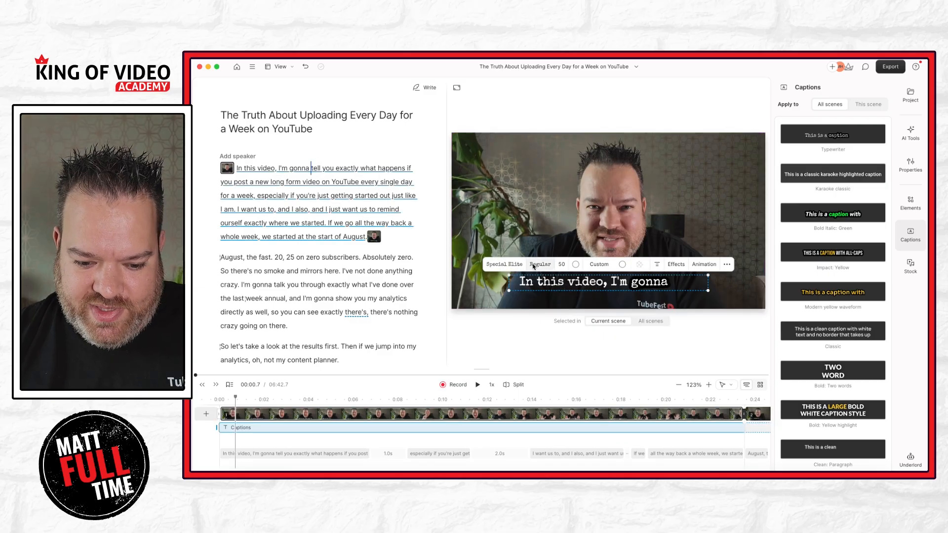
{"action": "left_click", "coordinate": [505, 265]}
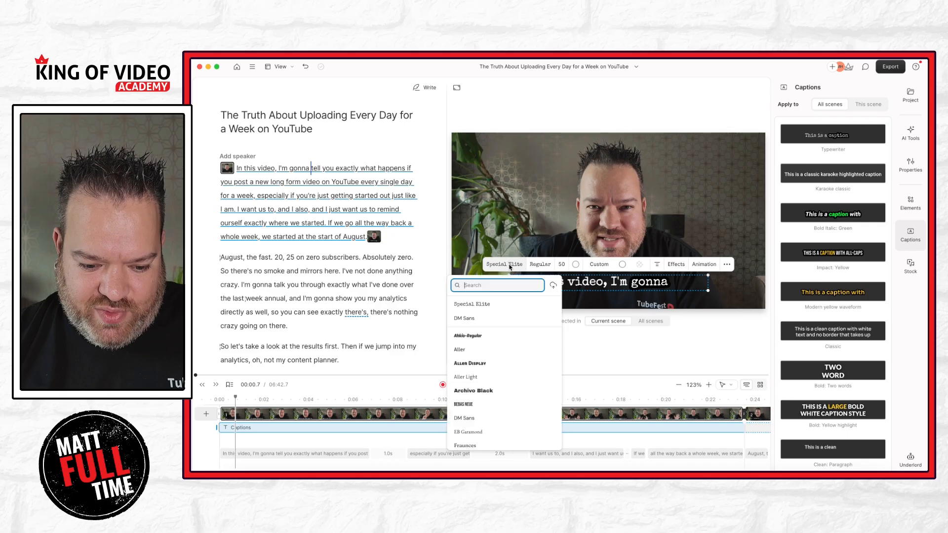
{"action": "left_click", "coordinate": [471, 364]}
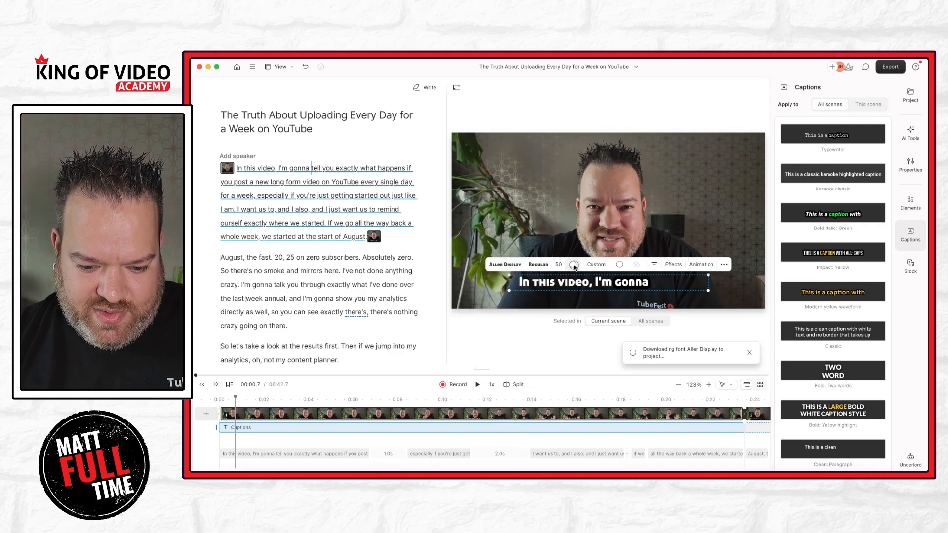
{"action": "left_click_drag", "start_coordinate": [559, 267], "coordinate": [525, 183]}
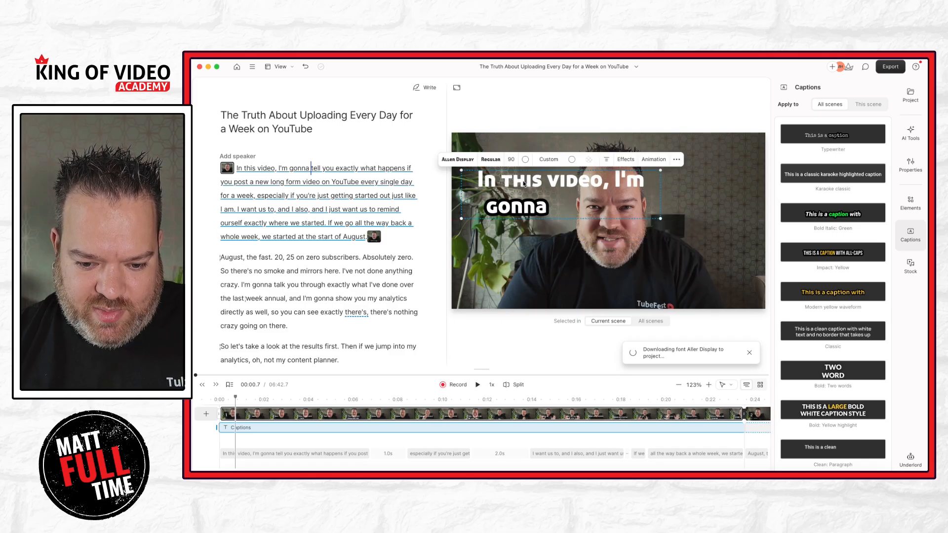
{"action": "left_click_drag", "start_coordinate": [660, 218], "coordinate": [571, 290]}
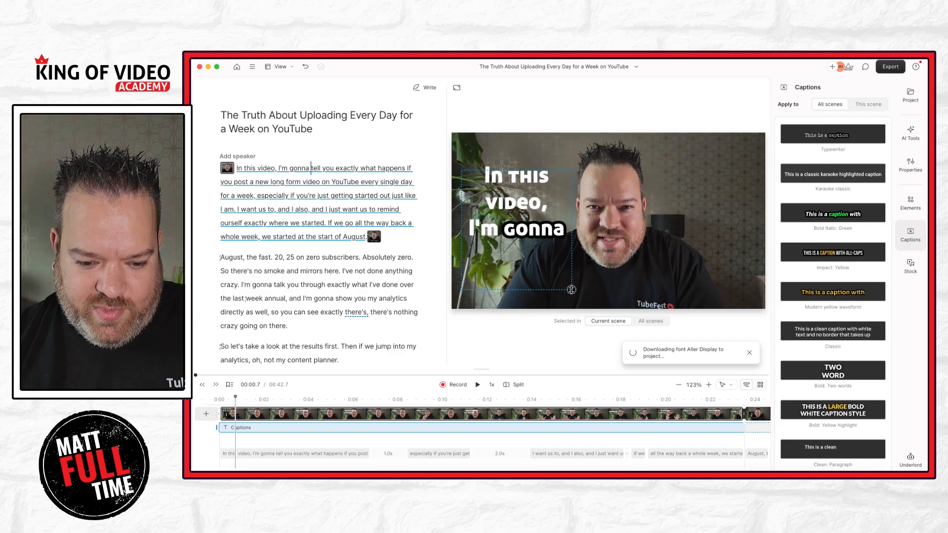
Play short passages from the first and second scenes to compare their caption styles
{"action": "double_click", "coordinate": [269, 168]}
{"action": "key", "text": "space"}
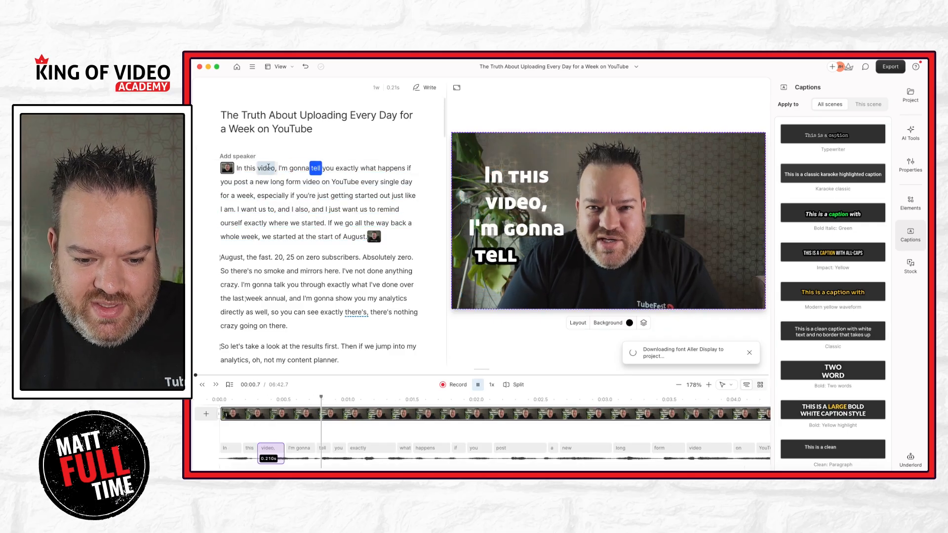
{"action": "key", "text": "space"}
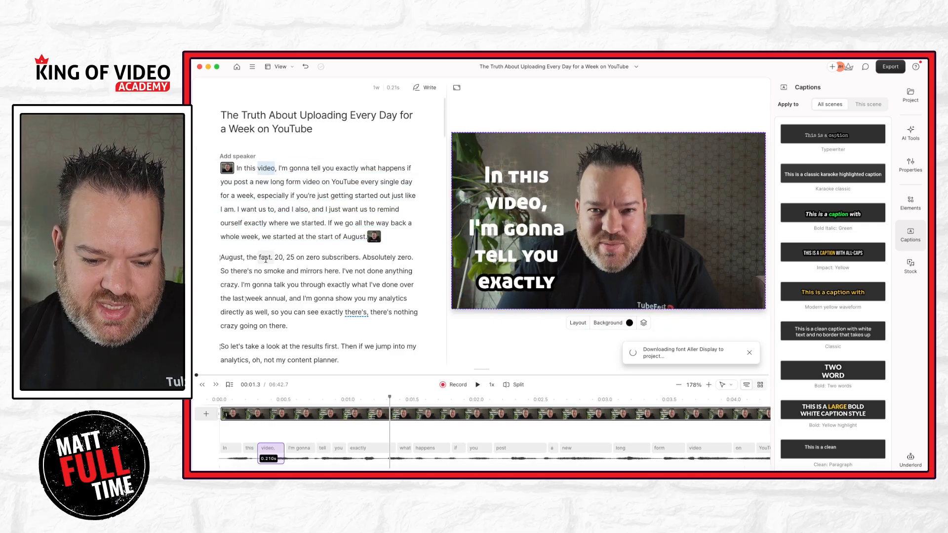
{"action": "double_click", "coordinate": [265, 258]}
{"action": "key", "text": "space"}
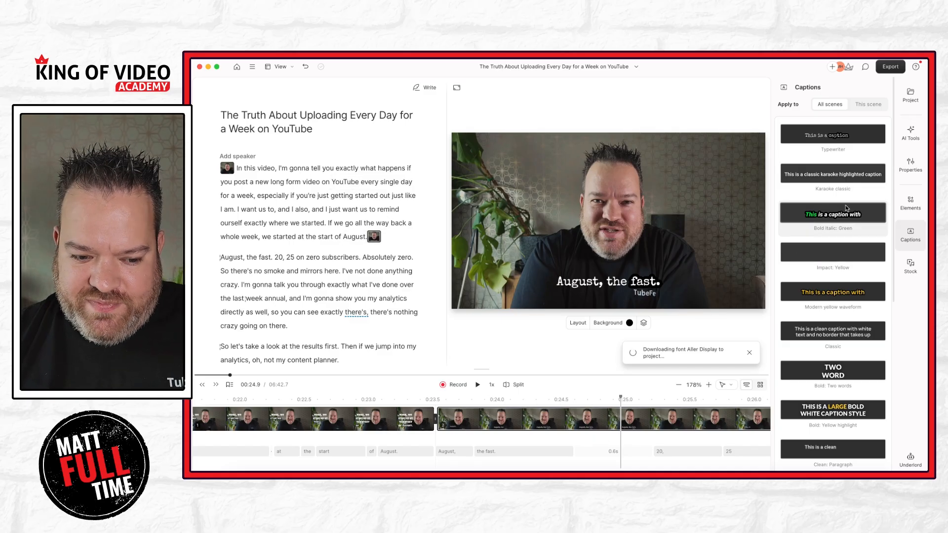
{"action": "left_click", "coordinate": [320, 181]}
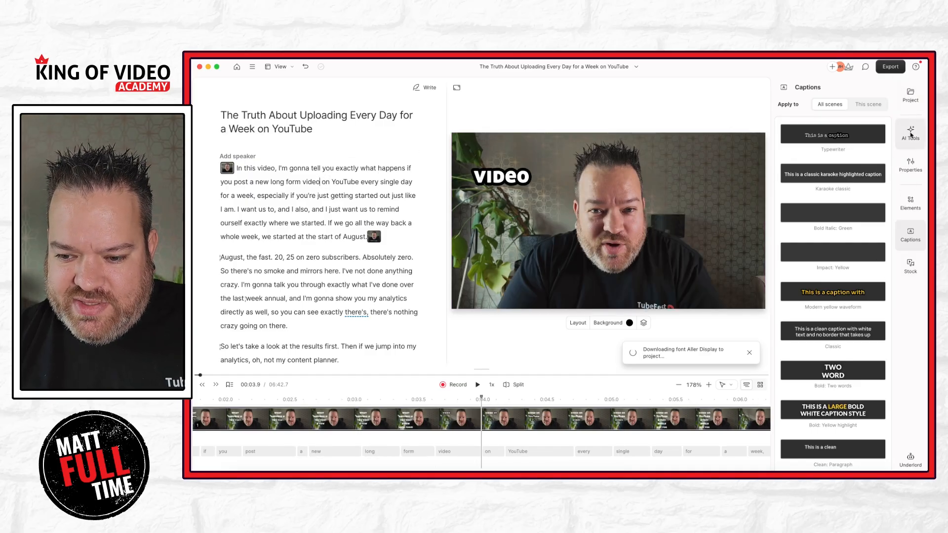
Review the AI tools for improving sound and apply Studio Sound to the script's audio
{"action": "left_click", "coordinate": [910, 133]}
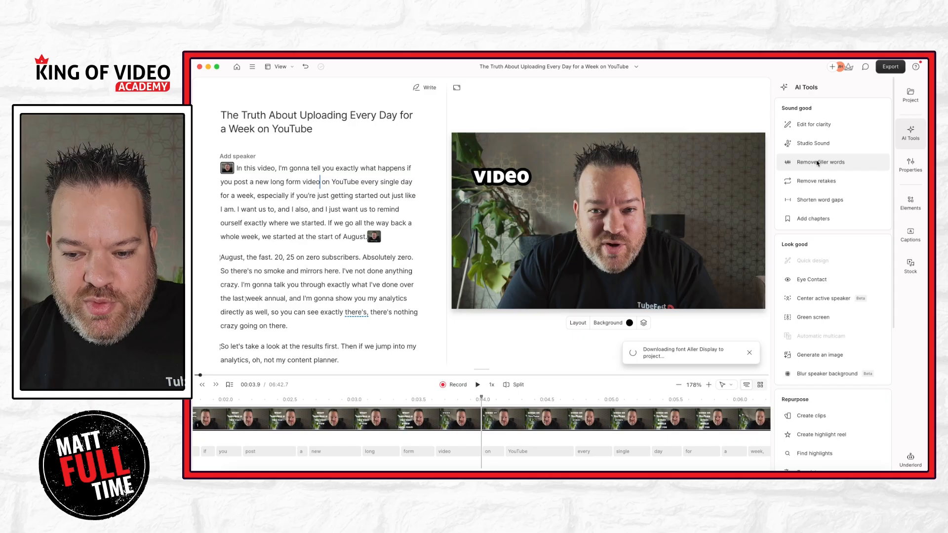
{"action": "mouse_move", "coordinate": [815, 166]}
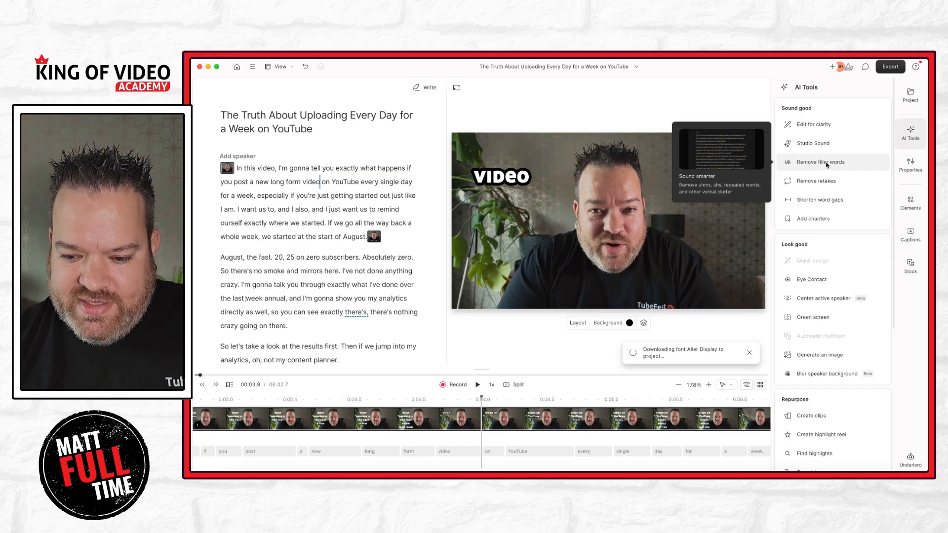
{"action": "scroll", "coordinate": [827, 164], "scroll_direction": "down", "scroll_amount": 1}
{"action": "mouse_move", "coordinate": [821, 184]}
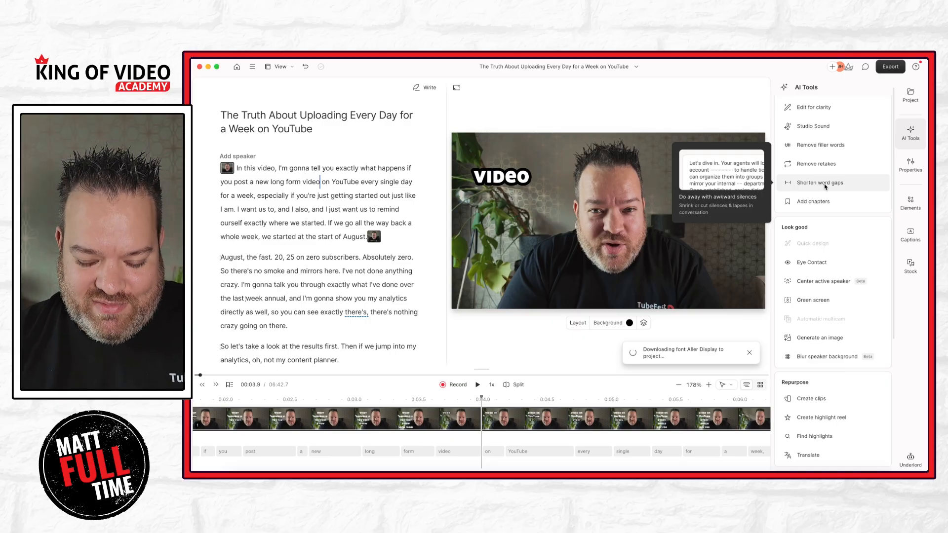
{"action": "mouse_move", "coordinate": [803, 130]}
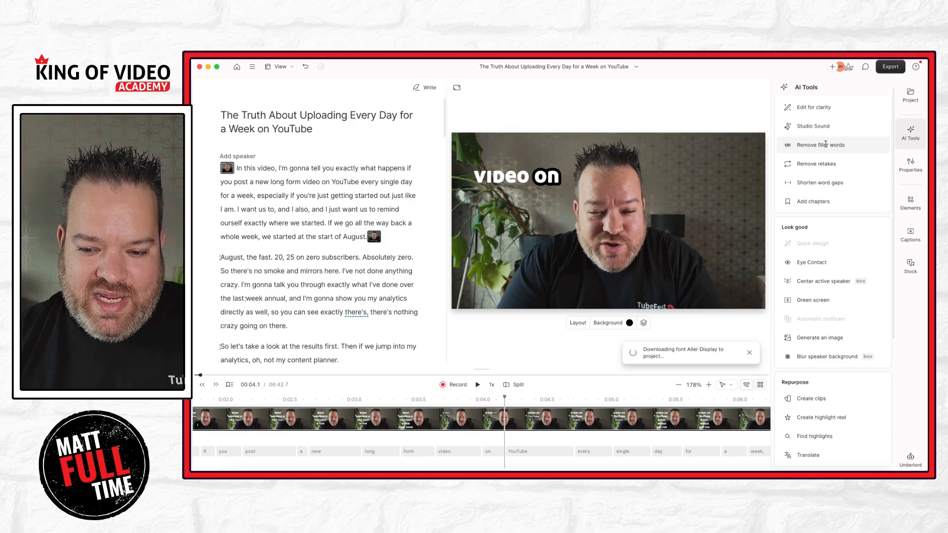
{"action": "left_click", "coordinate": [817, 125]}
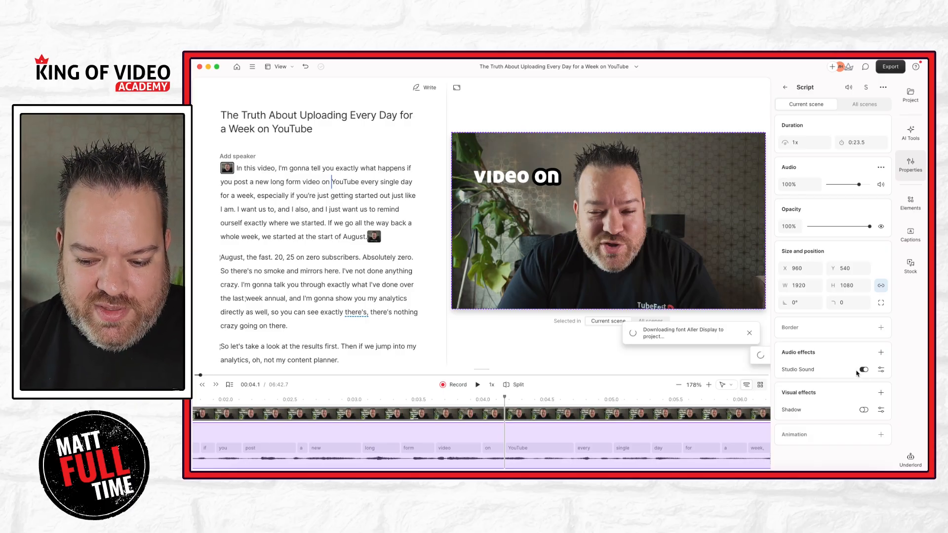
Play a short passage from "just want us to remind ourself" in the first scene to check the audio
{"action": "left_click", "coordinate": [327, 208]}
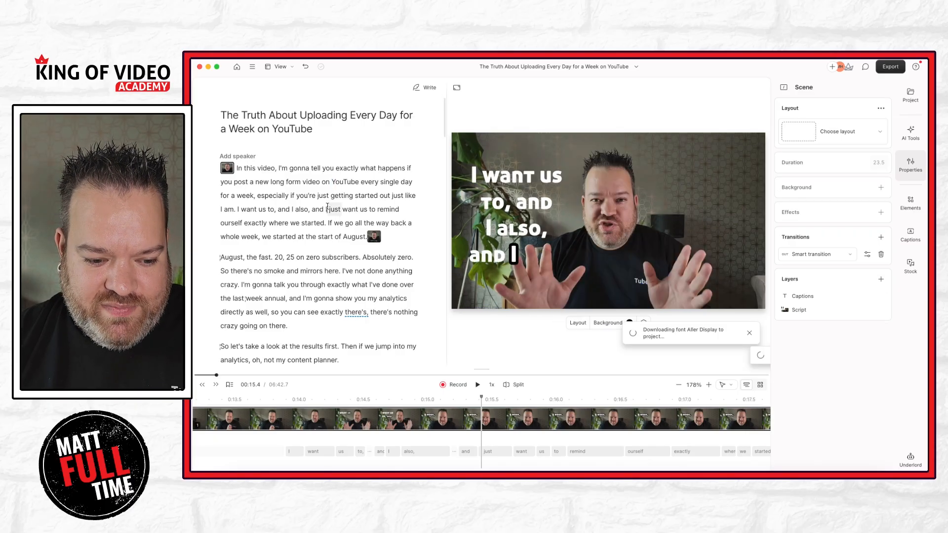
{"action": "key", "text": "space"}
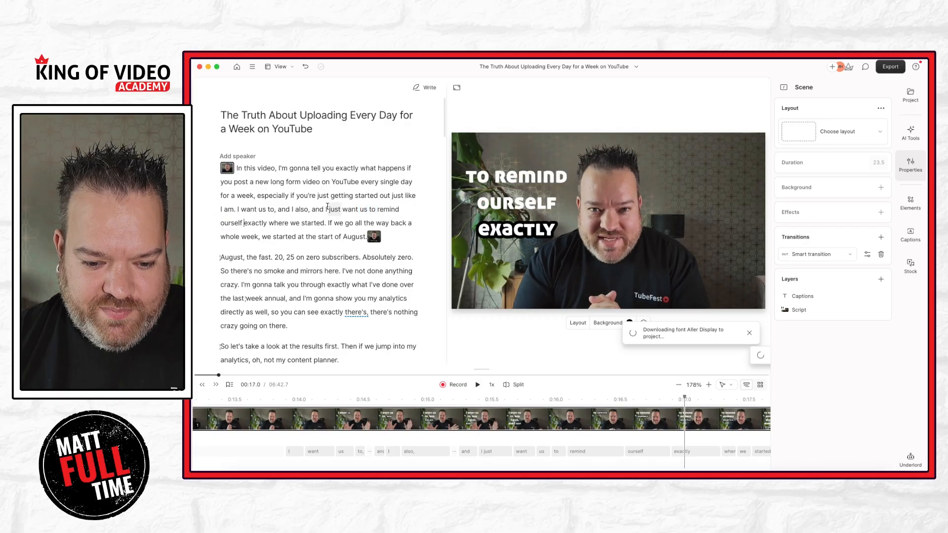
{"action": "left_click", "coordinate": [715, 210]}
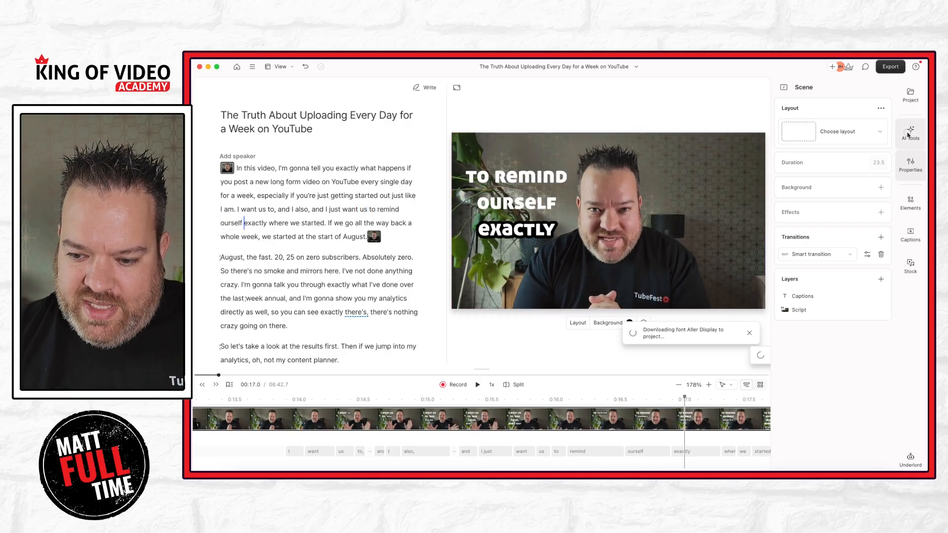
Look through the AI tools for repurposing, publishing and writing, and view the Underlord assistant's suggested prompts
{"action": "left_click", "coordinate": [910, 132]}
{"action": "scroll", "coordinate": [809, 207], "scroll_direction": "down", "scroll_amount": 5}
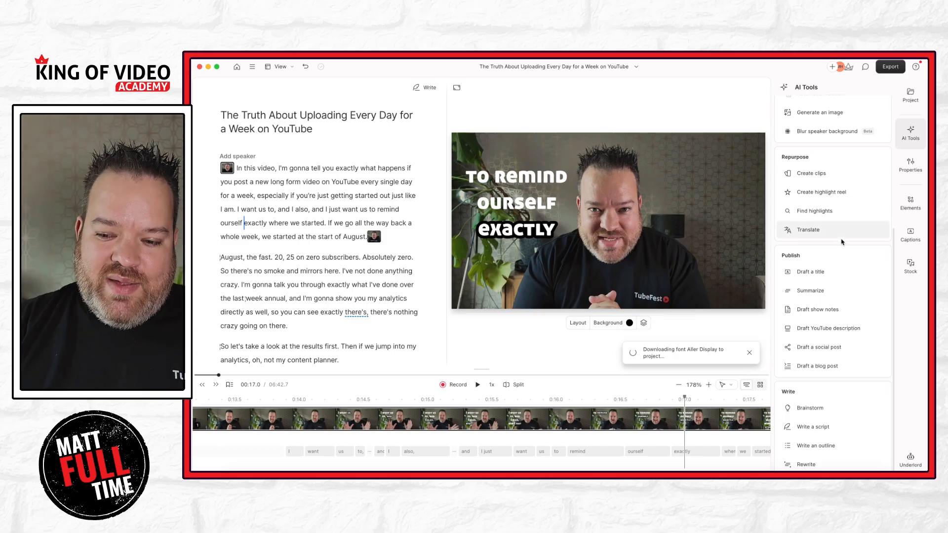
{"action": "scroll", "coordinate": [839, 237], "scroll_direction": "up", "scroll_amount": 2}
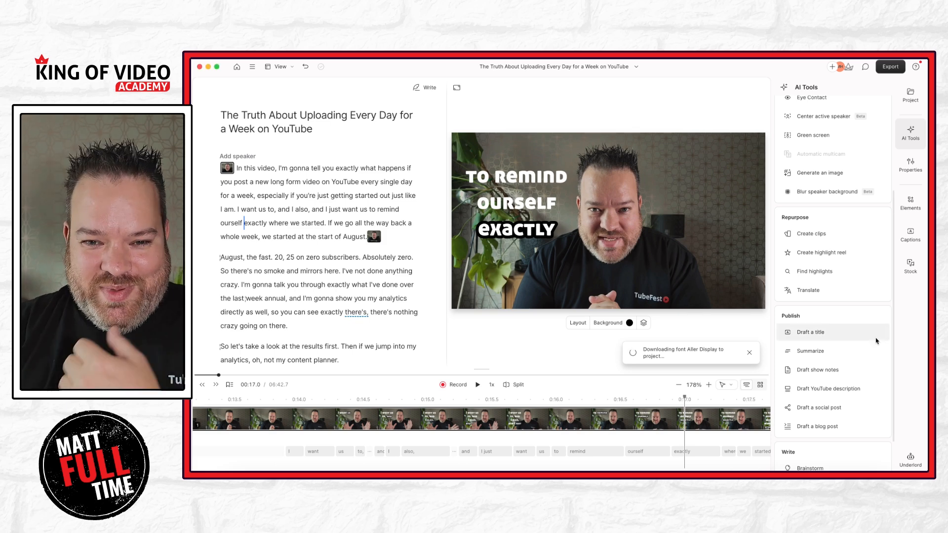
{"action": "left_click", "coordinate": [910, 460]}
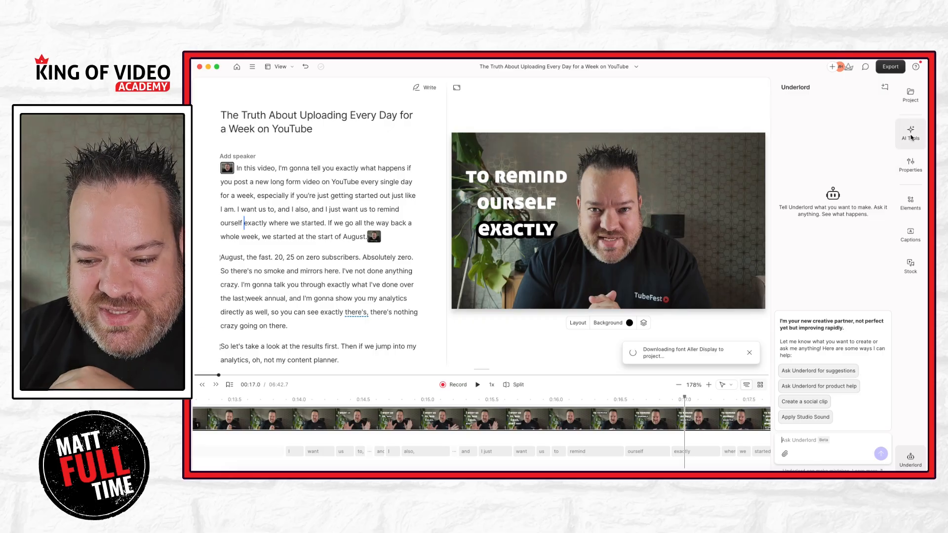
{"action": "left_click", "coordinate": [910, 133]}
{"action": "left_click", "coordinate": [907, 460]}
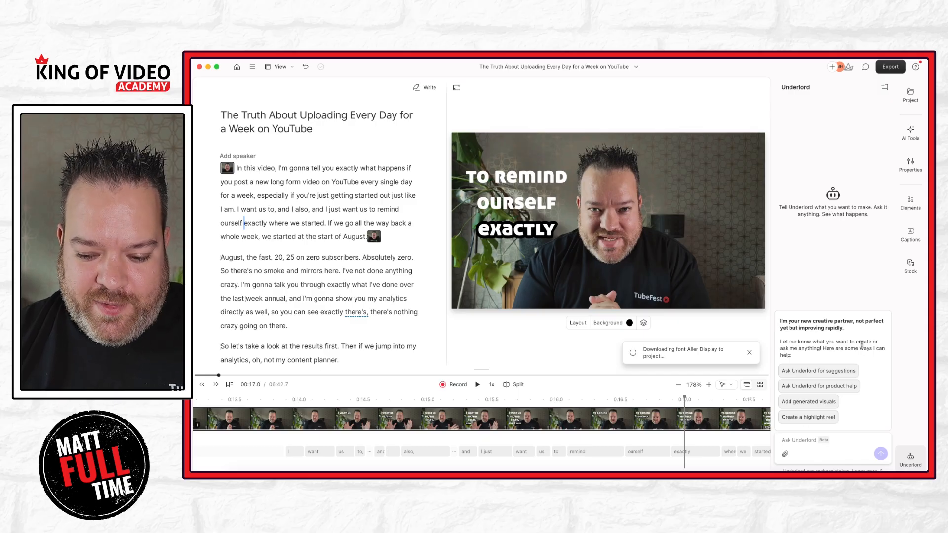
{"action": "left_click", "coordinate": [910, 457]}
Go to the start of the first scene and examine the available timeline editing tools and the clips at a wider scale
{"action": "left_click", "coordinate": [289, 183]}
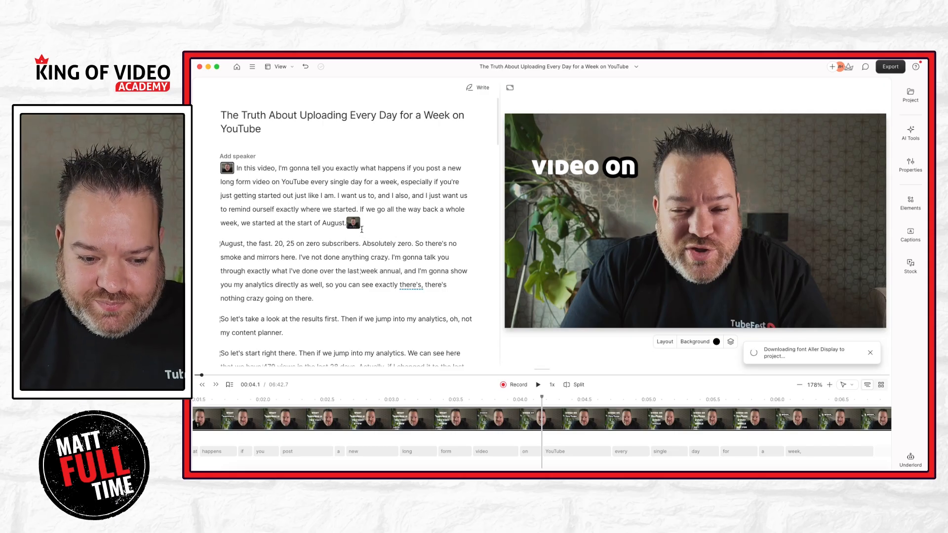
{"action": "left_click", "coordinate": [287, 210]}
{"action": "left_click", "coordinate": [228, 167]}
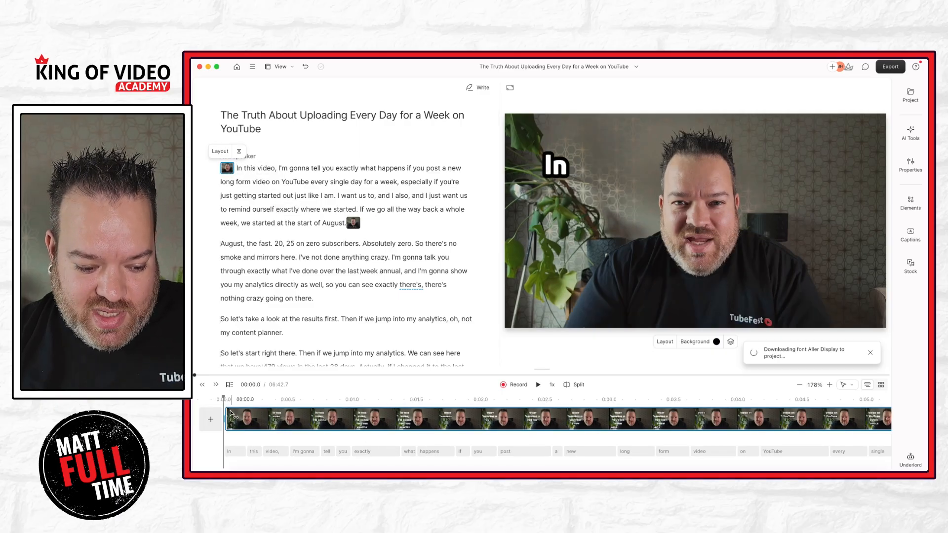
{"action": "left_click", "coordinate": [843, 385]}
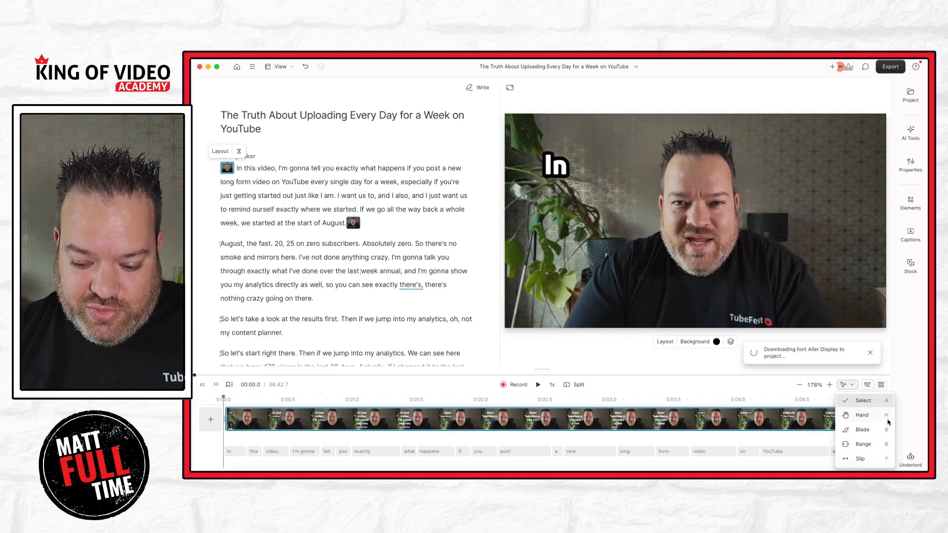
{"action": "left_click", "coordinate": [516, 435]}
{"action": "scroll", "coordinate": [517, 436], "scroll_direction": "down", "scroll_amount": 3}
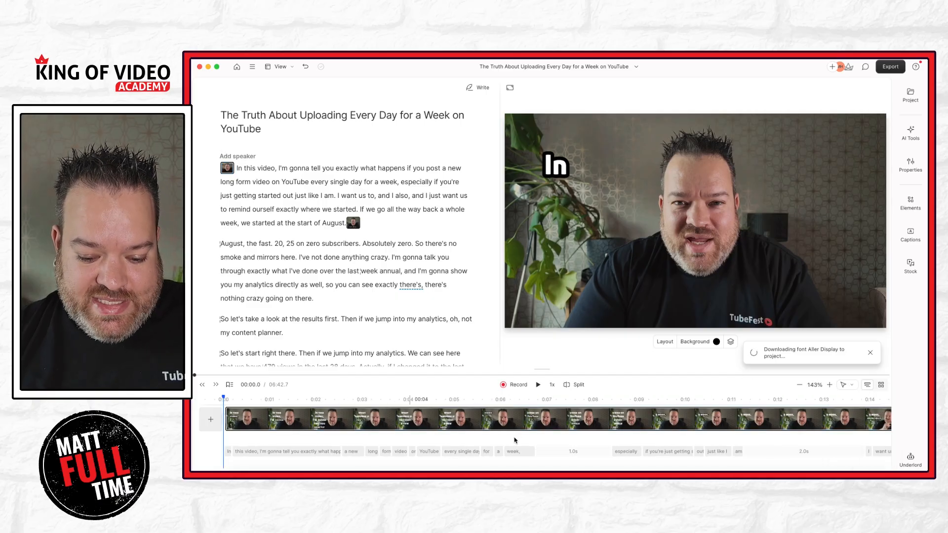
{"action": "scroll", "coordinate": [516, 438], "scroll_direction": "down", "scroll_amount": 2}
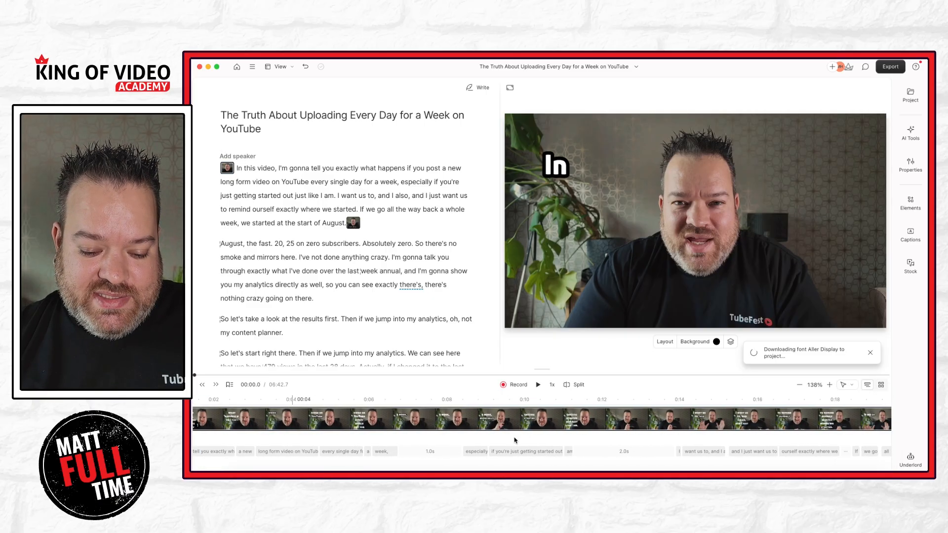
Inspect moments in the first and second scenes and select the second scene's captions at "the last week annual" to compare caption styles
{"action": "left_click", "coordinate": [313, 221]}
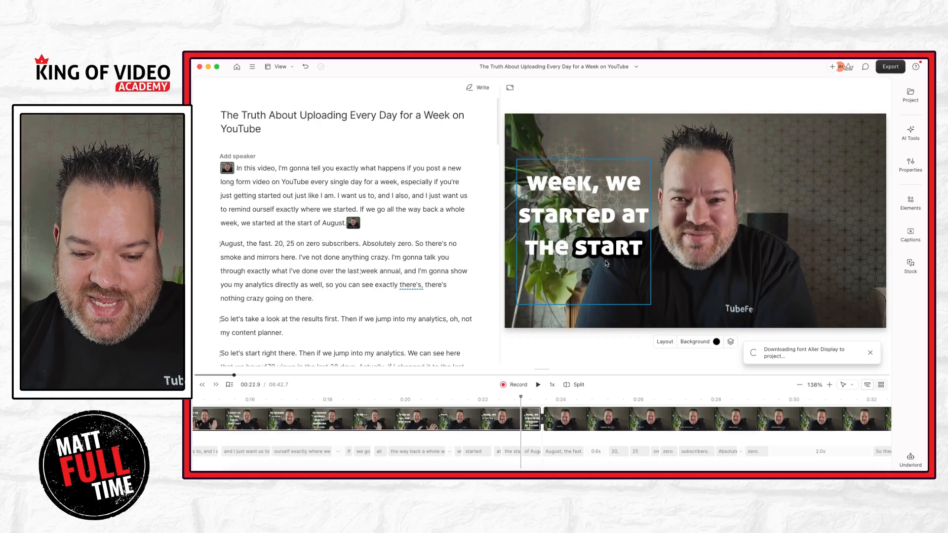
{"action": "left_click", "coordinate": [601, 239]}
{"action": "left_click", "coordinate": [446, 312]}
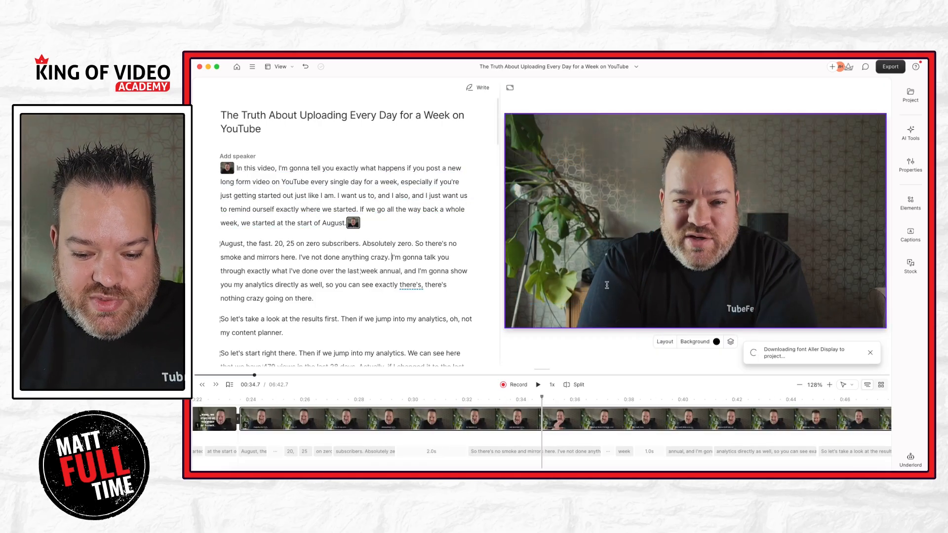
{"action": "left_click", "coordinate": [412, 326]}
{"action": "left_click", "coordinate": [409, 319]}
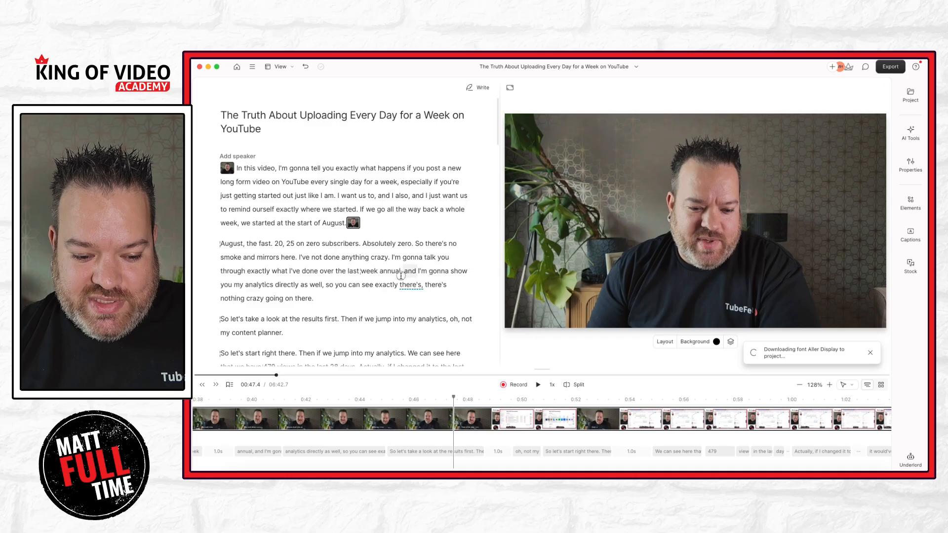
{"action": "left_click", "coordinate": [401, 274]}
{"action": "left_click", "coordinate": [620, 300]}
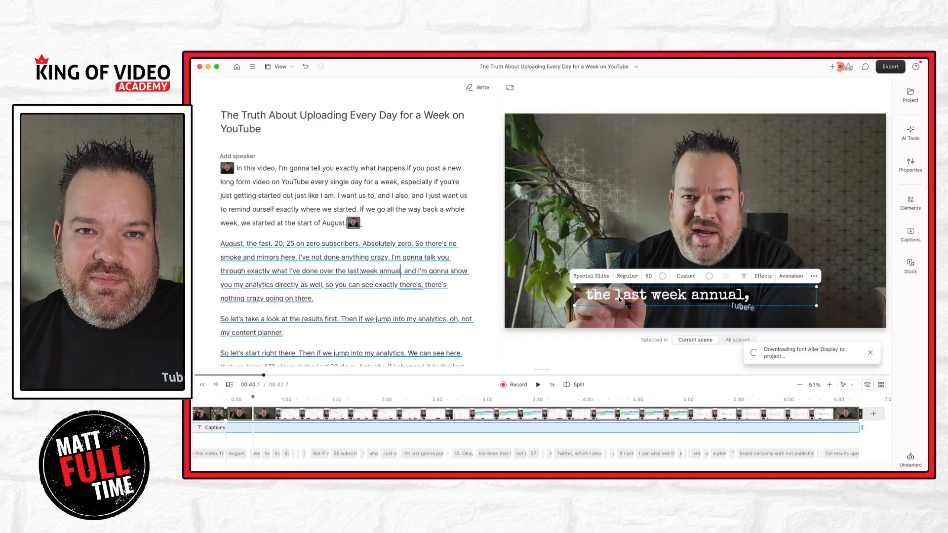